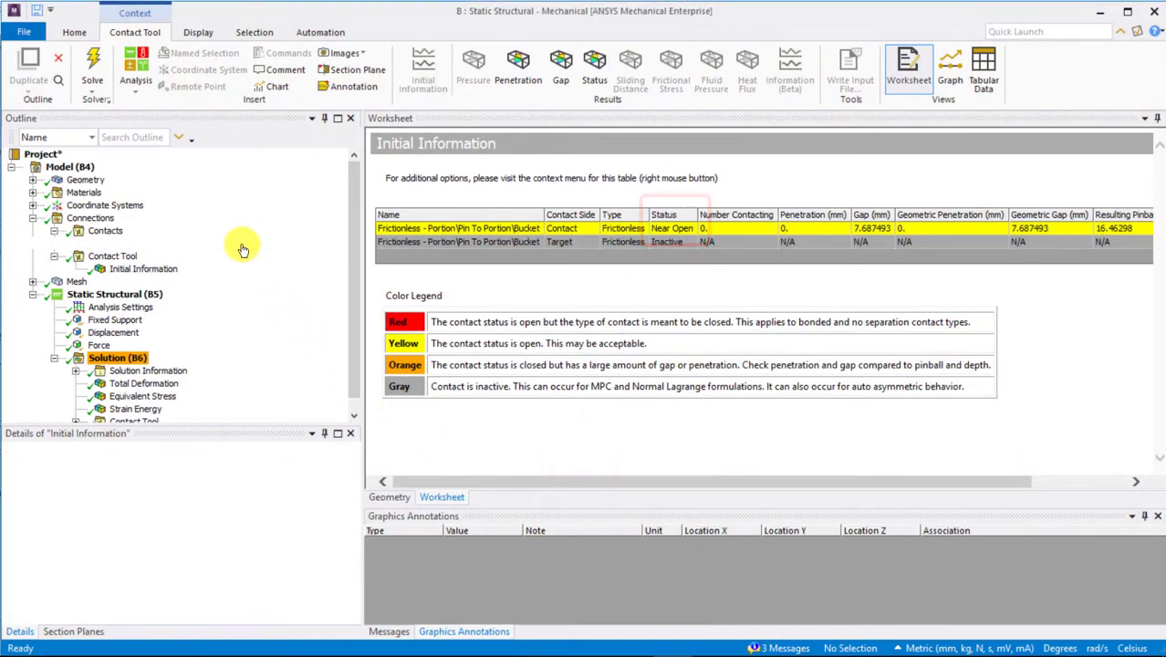
- Set the Frictionless pin-to-bucket contact's Interface Treatment to Adjust to Touch
click(242, 244)
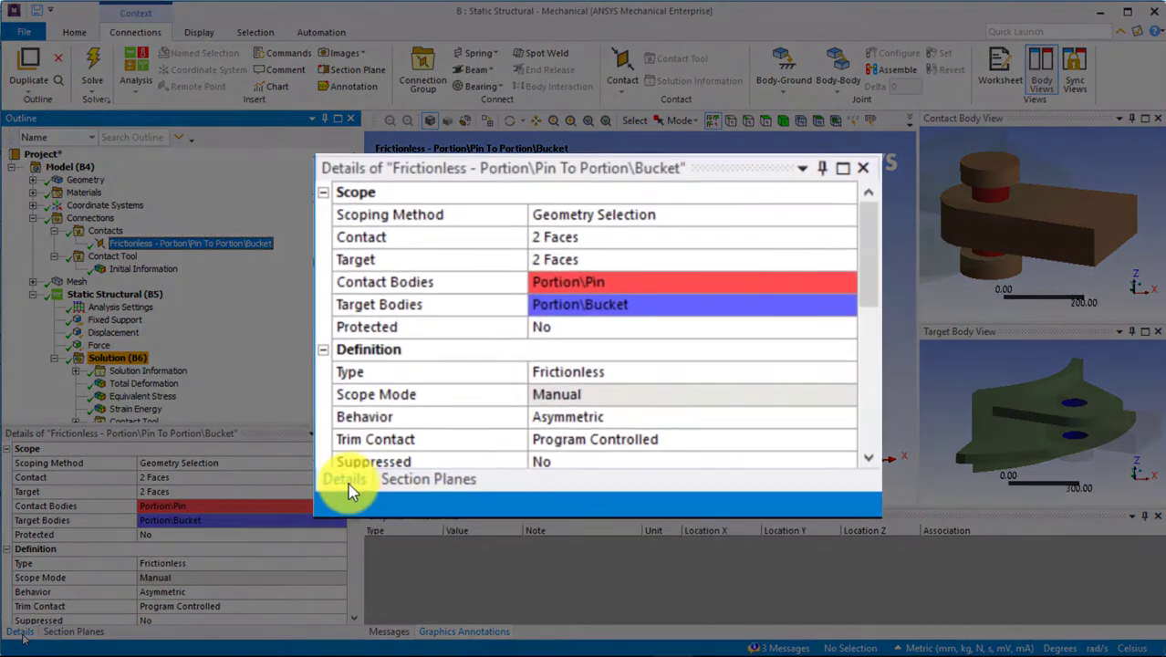
drag(885, 253, 873, 387)
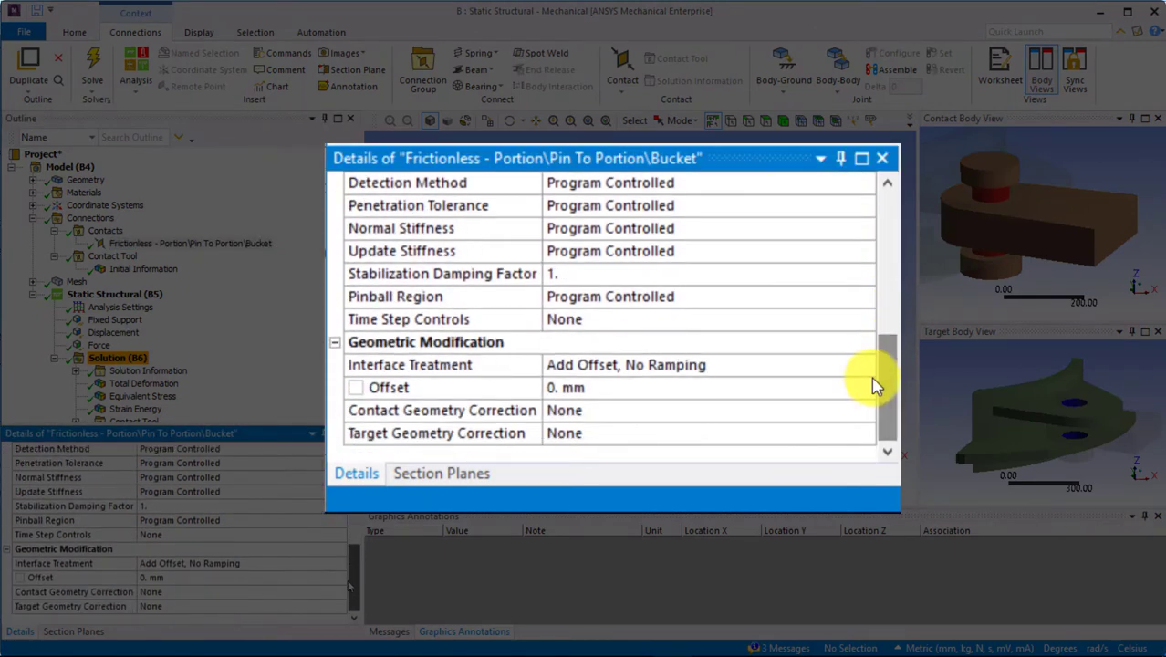
click(845, 364)
click(862, 370)
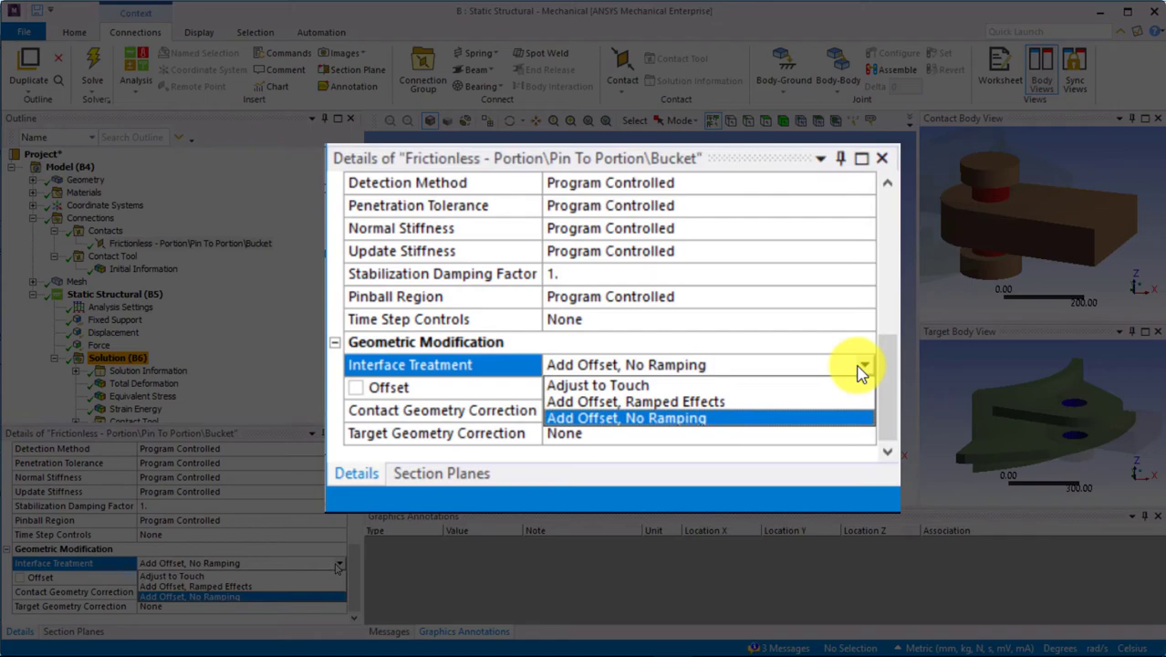
click(851, 384)
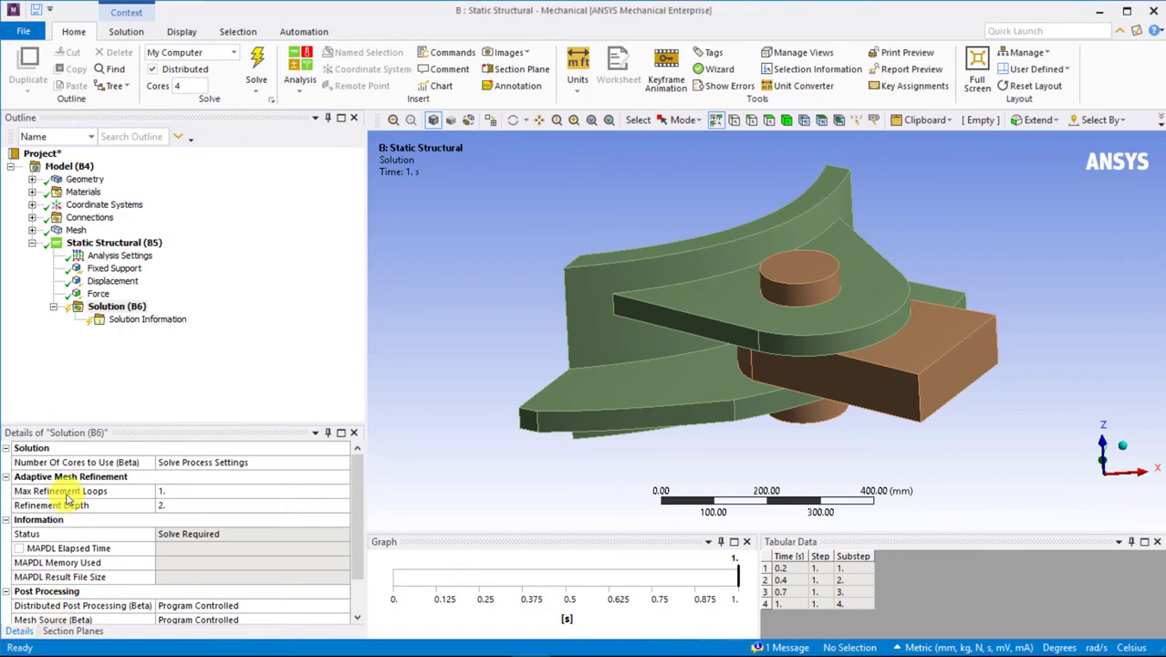
- Enable Section Plane 1 and orbit the cut model to inspect the pin-hole gaps
click(56, 631)
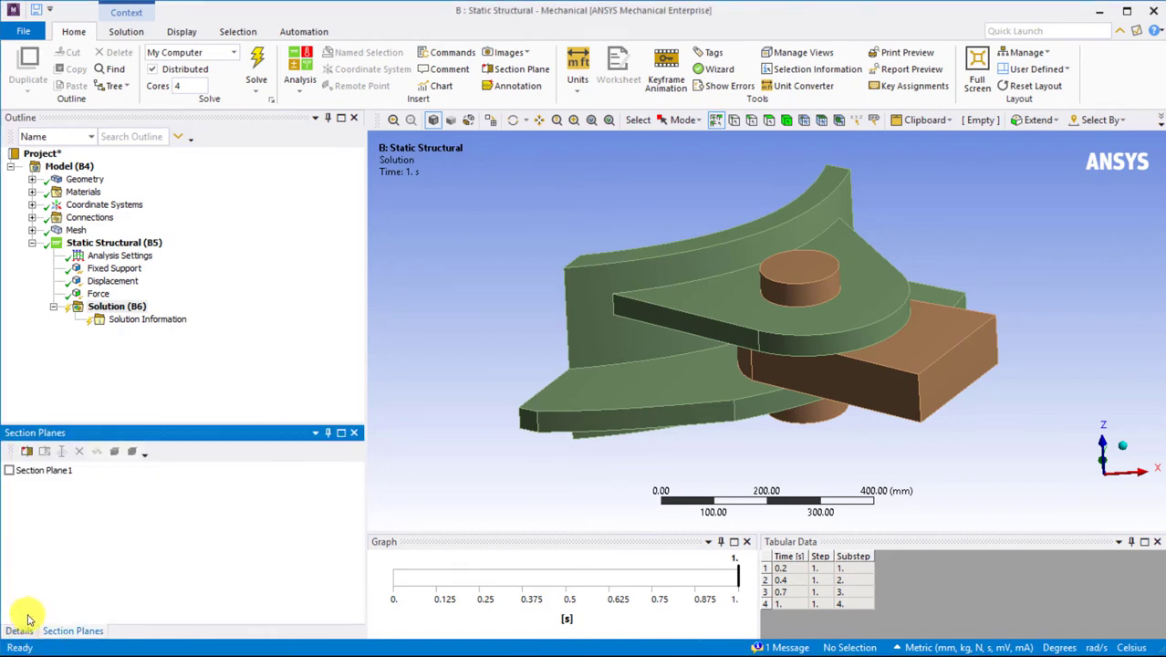
click(9, 469)
scroll(857, 426, down, 1)
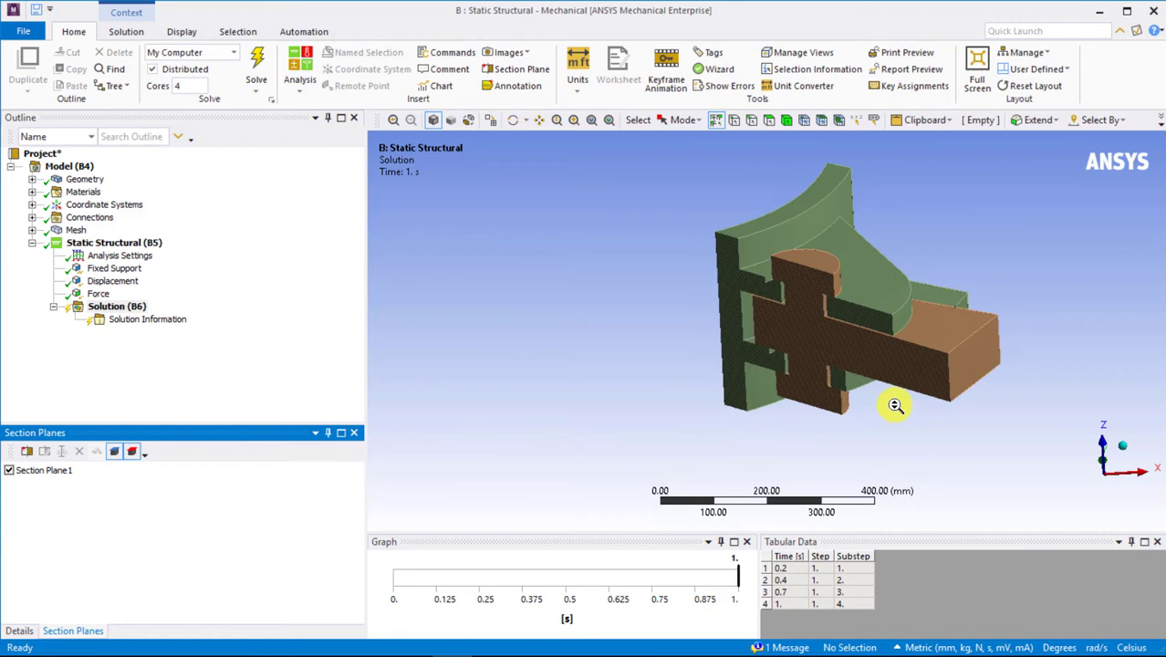
middle_drag(895, 405, 997, 378)
scroll(873, 412, up, 2)
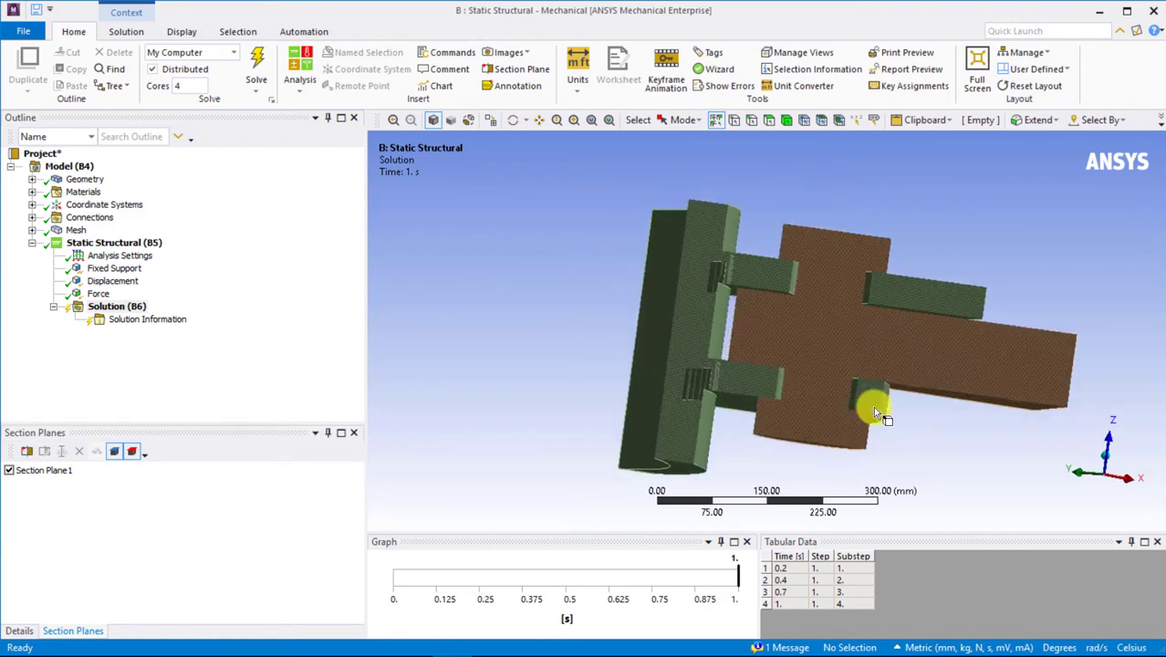
mouse_move(874, 412)
middle_down()
mouse_move(968, 348)
mouse_move(903, 346)
mouse_move(949, 347)
mouse_move(963, 352)
mouse_move(958, 365)
middle_up()
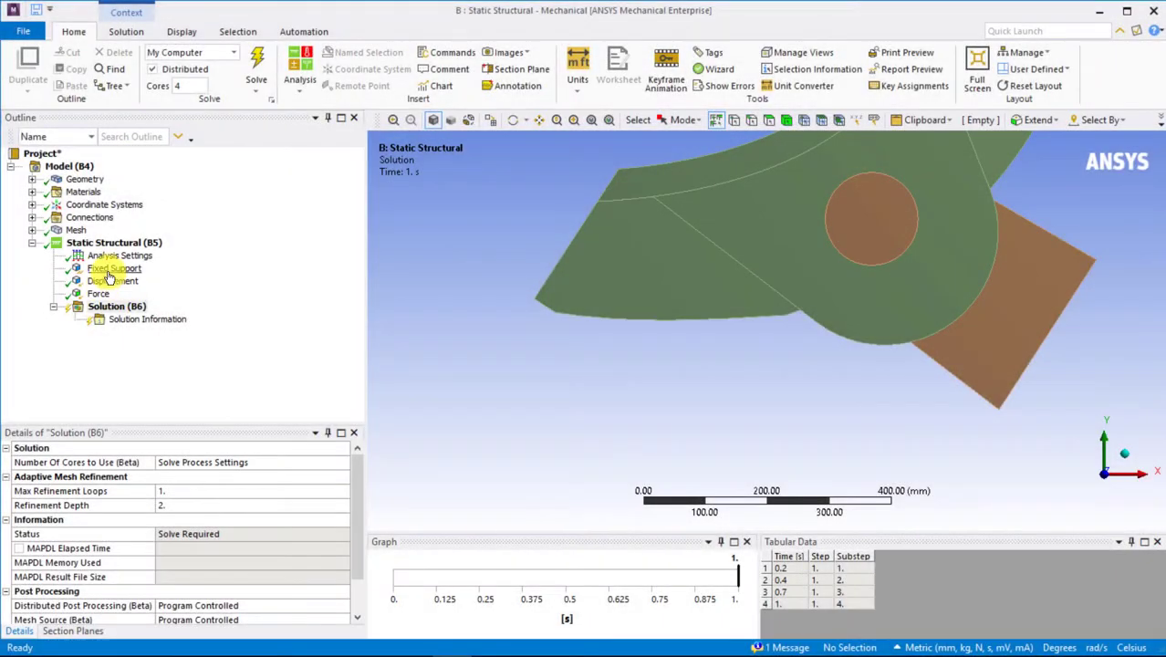
- Review the fixed support and the 4500 N force, orbiting to see their faces
click(112, 268)
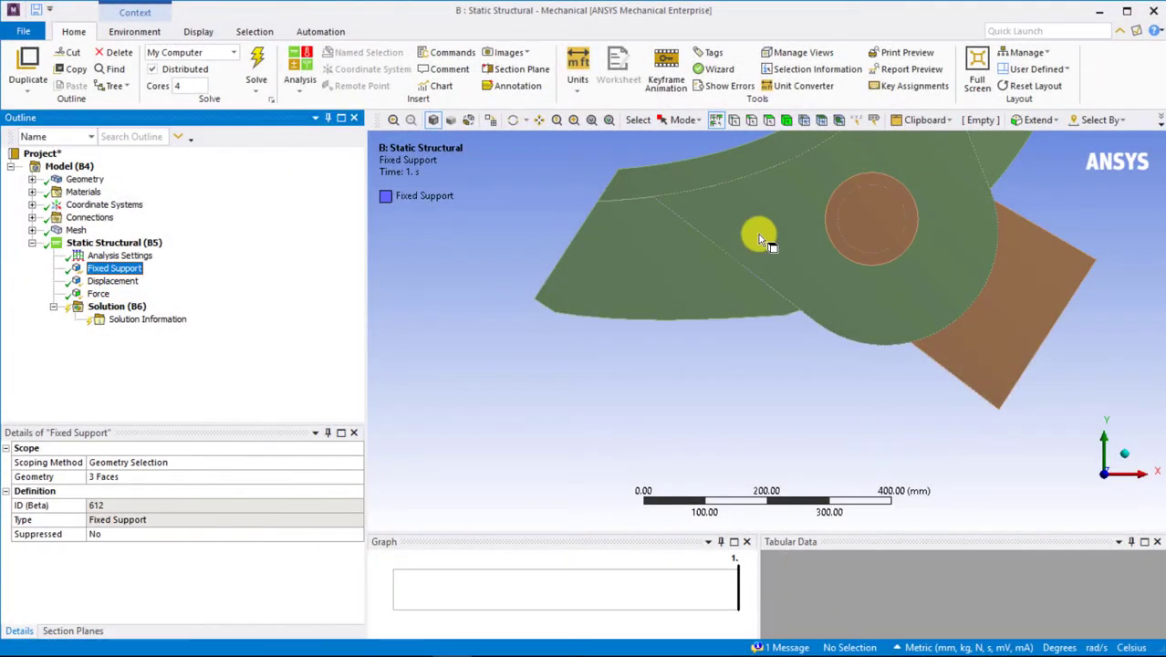
scroll(844, 322, down, 3)
middle_drag(844, 334, 879, 315)
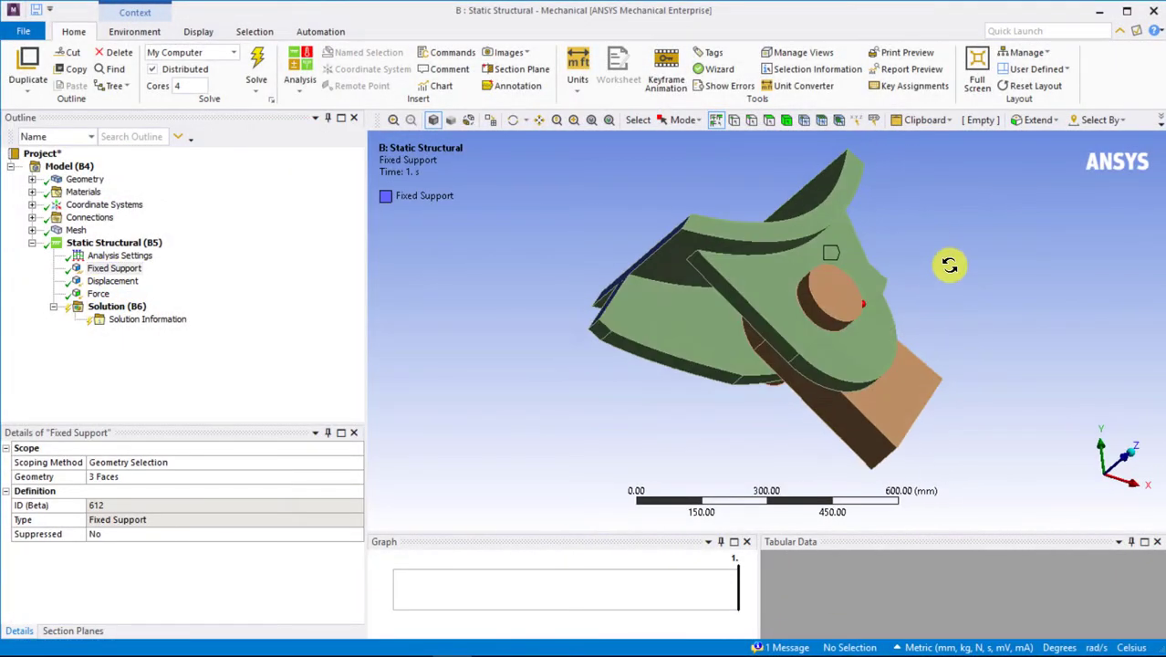
click(96, 294)
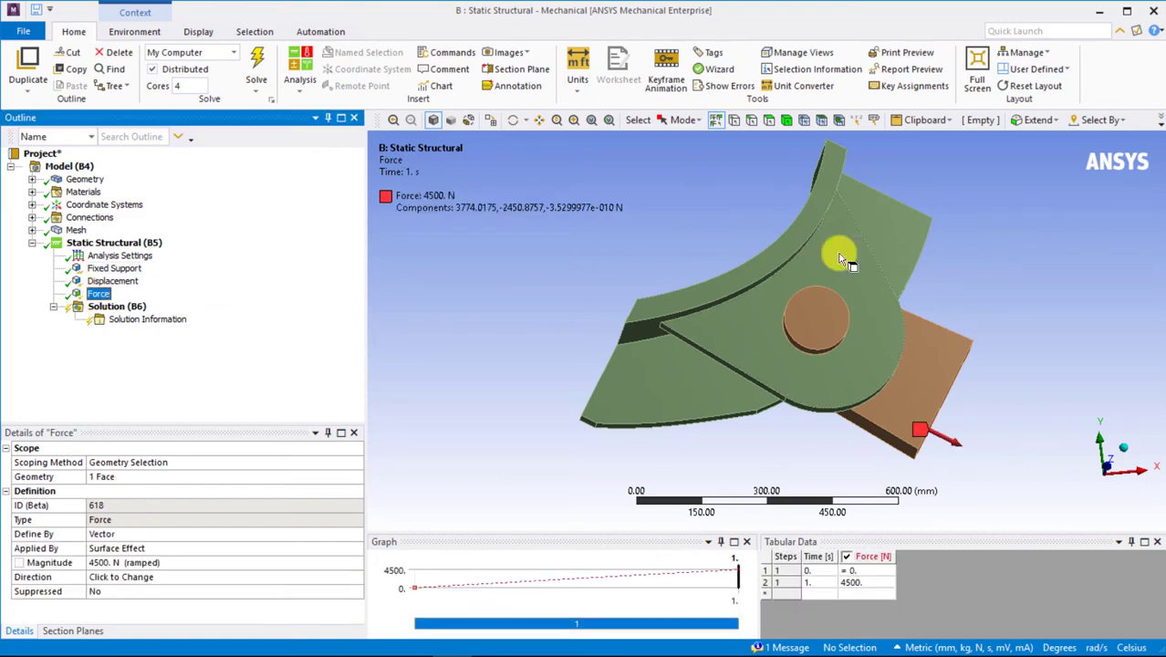
click(1121, 468)
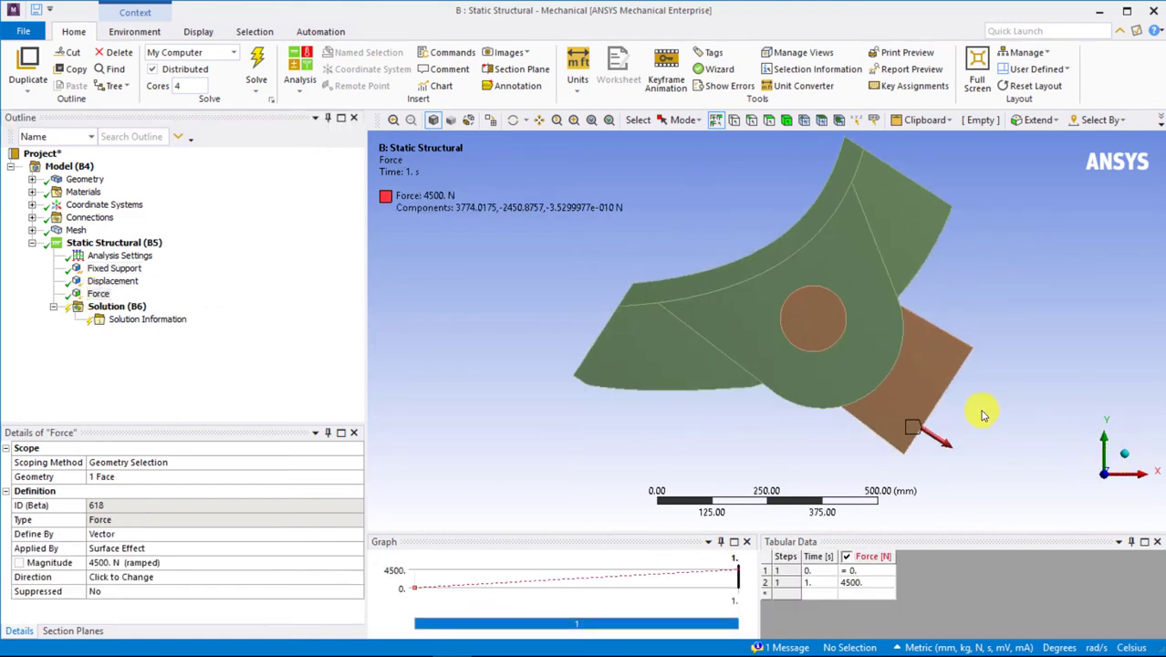
middle_drag(983, 415, 978, 415)
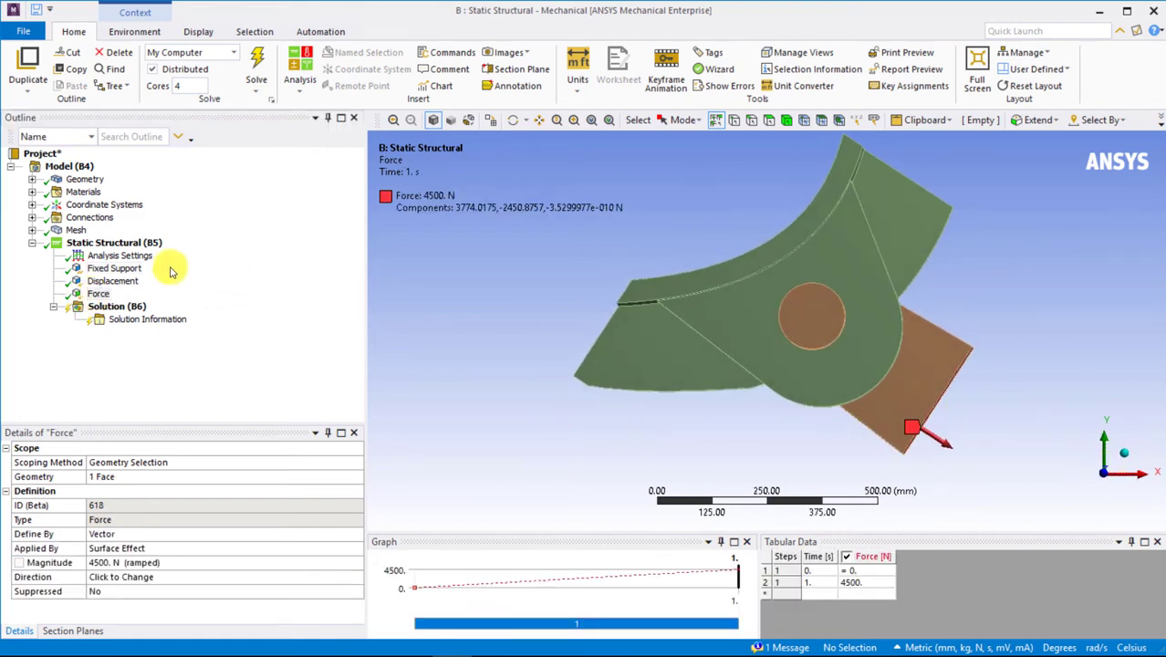
- Review the displacement constraint, then show the frictionless asymmetric pin-to-bucket contact
click(112, 281)
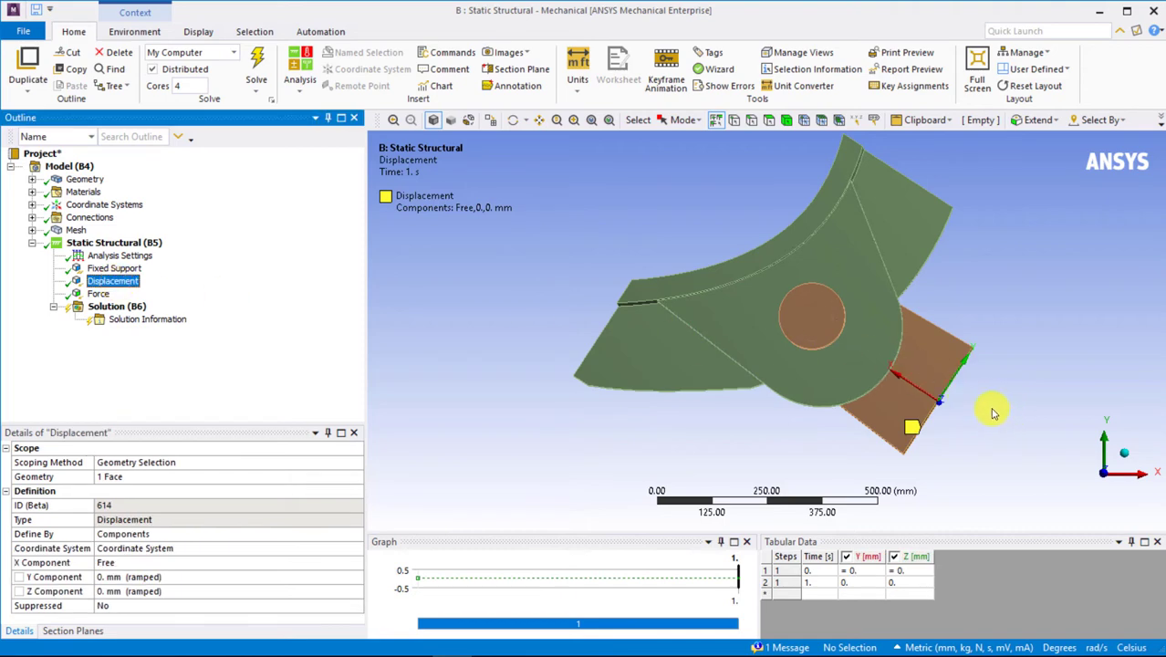
mouse_move(995, 412)
middle_down()
mouse_move(968, 395)
mouse_move(946, 401)
mouse_move(991, 398)
middle_up()
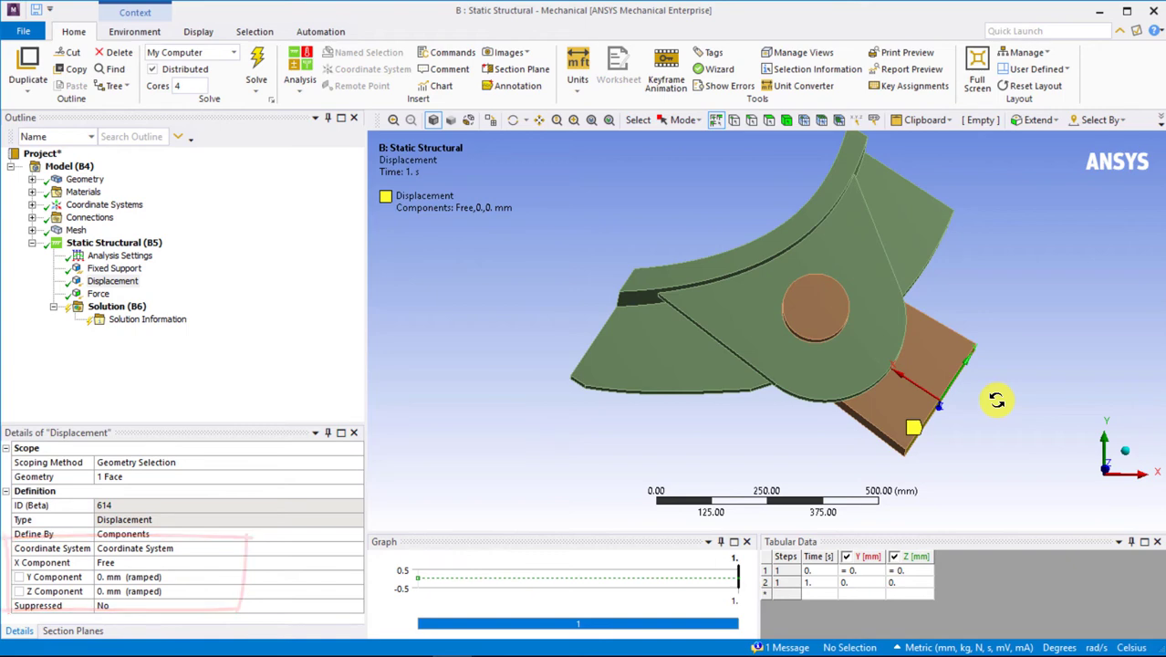
click(31, 219)
click(148, 243)
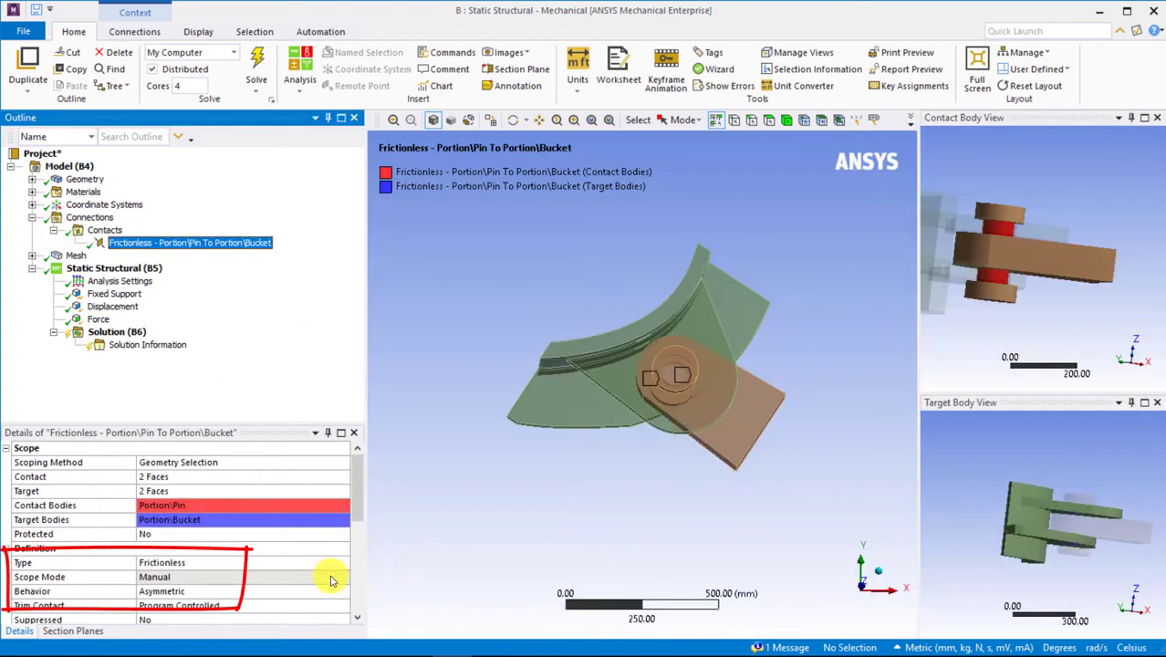
- Create a Contact Tool under Contacts and add all contacts to it
click(103, 230)
right_click(104, 231)
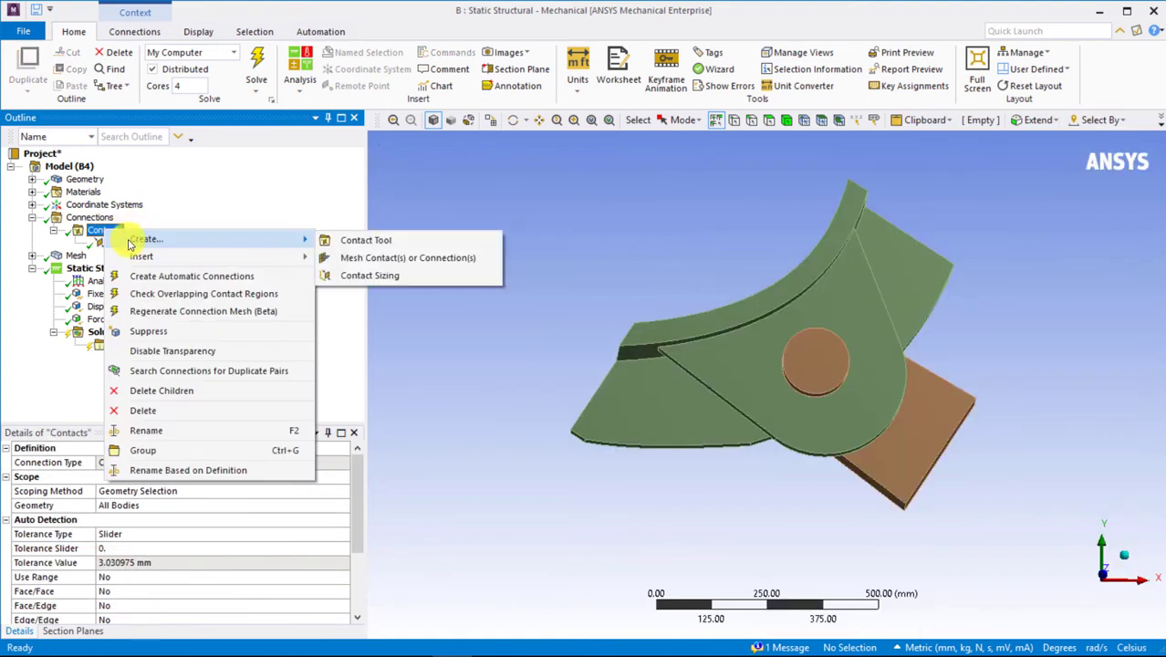
click(363, 241)
click(112, 255)
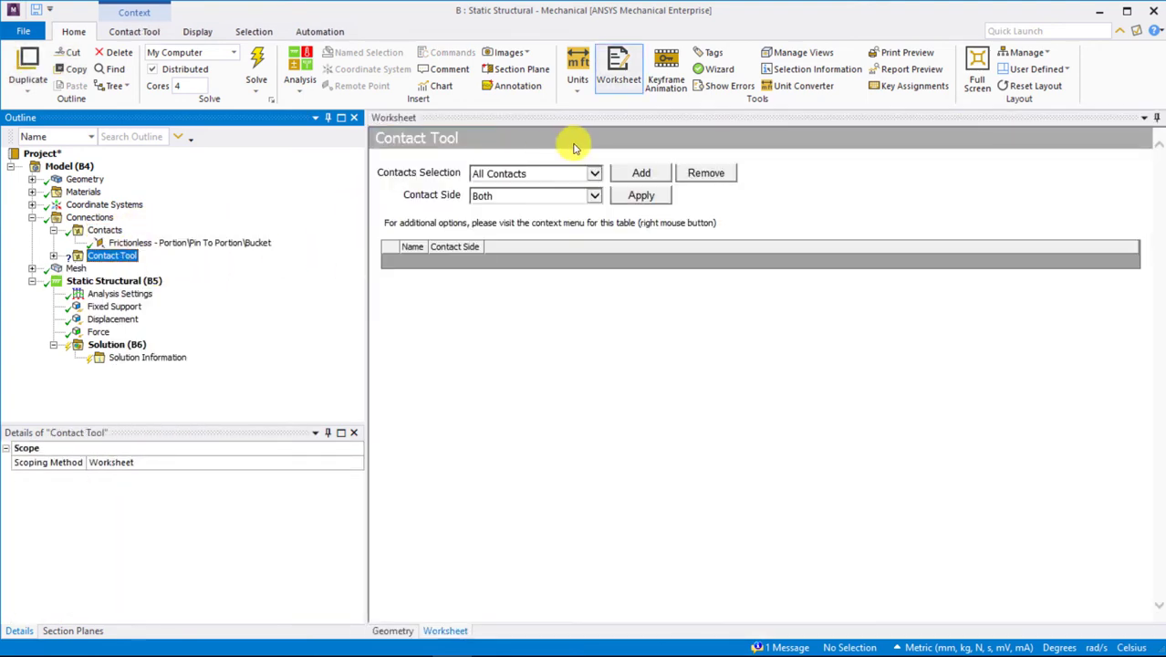
click(626, 175)
- Generate initial contact results, showing the pin-to-bucket contact near open with a 7.69 mm gap
click(92, 256)
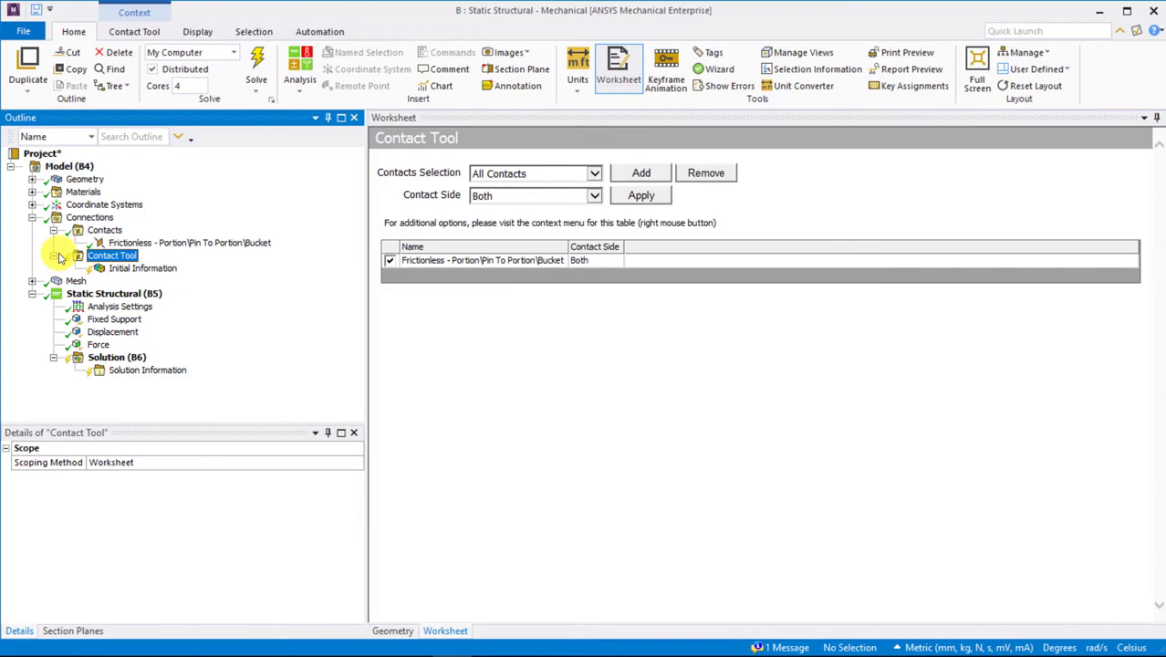
right_click(99, 256)
click(136, 286)
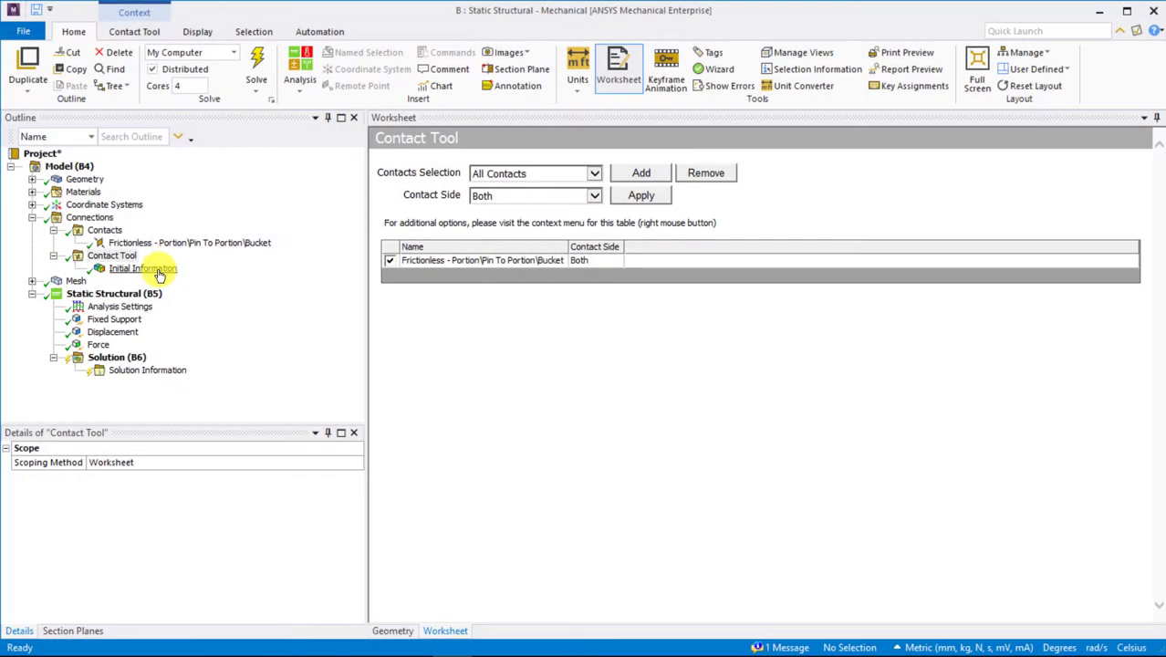
click(158, 272)
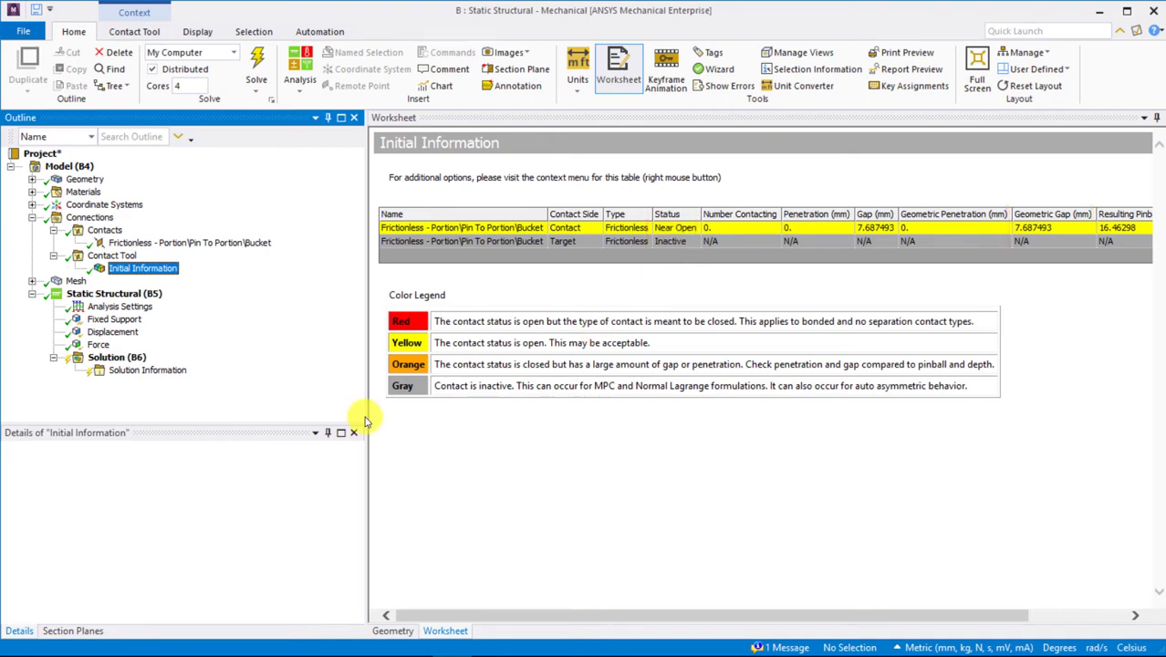
- Review Analysis Settings: large deflection, auto time stepping with 5 initial substeps
click(124, 307)
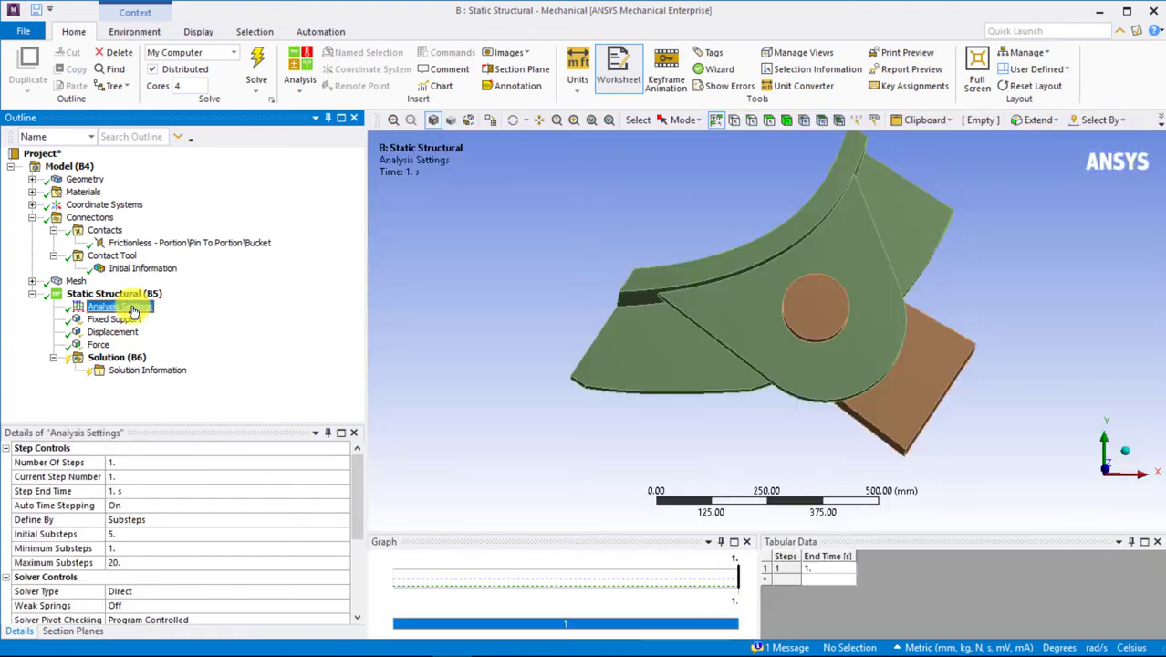
drag(353, 494, 351, 558)
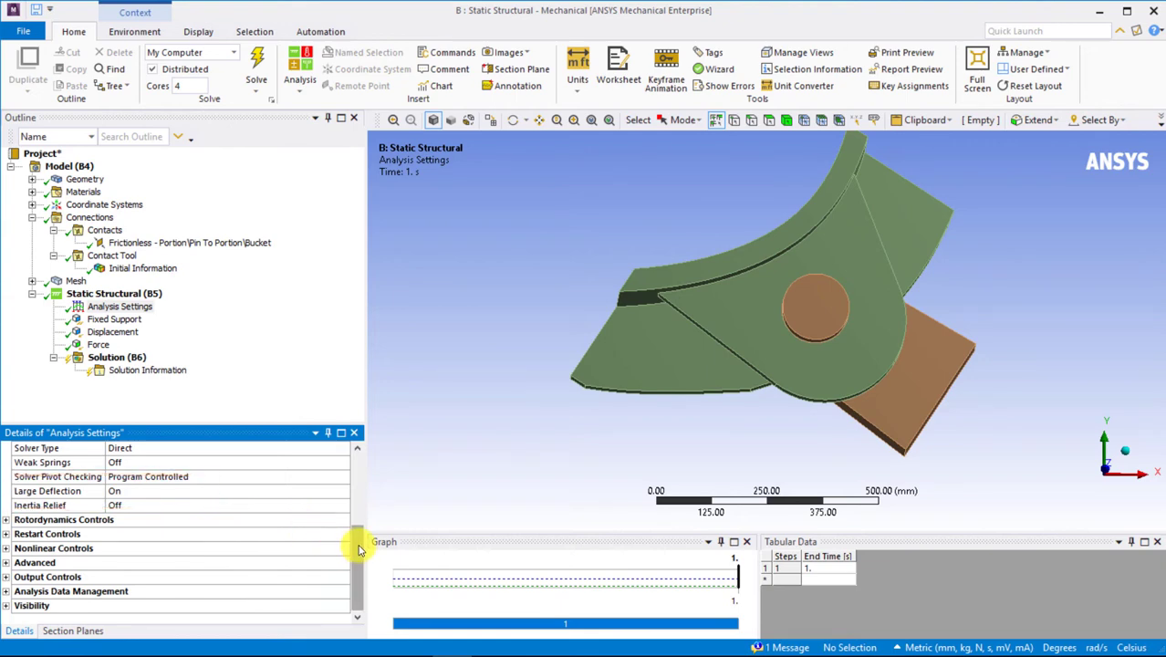
mouse_move(358, 547)
mouse_down()
mouse_move(380, 511)
mouse_move(377, 456)
mouse_up()
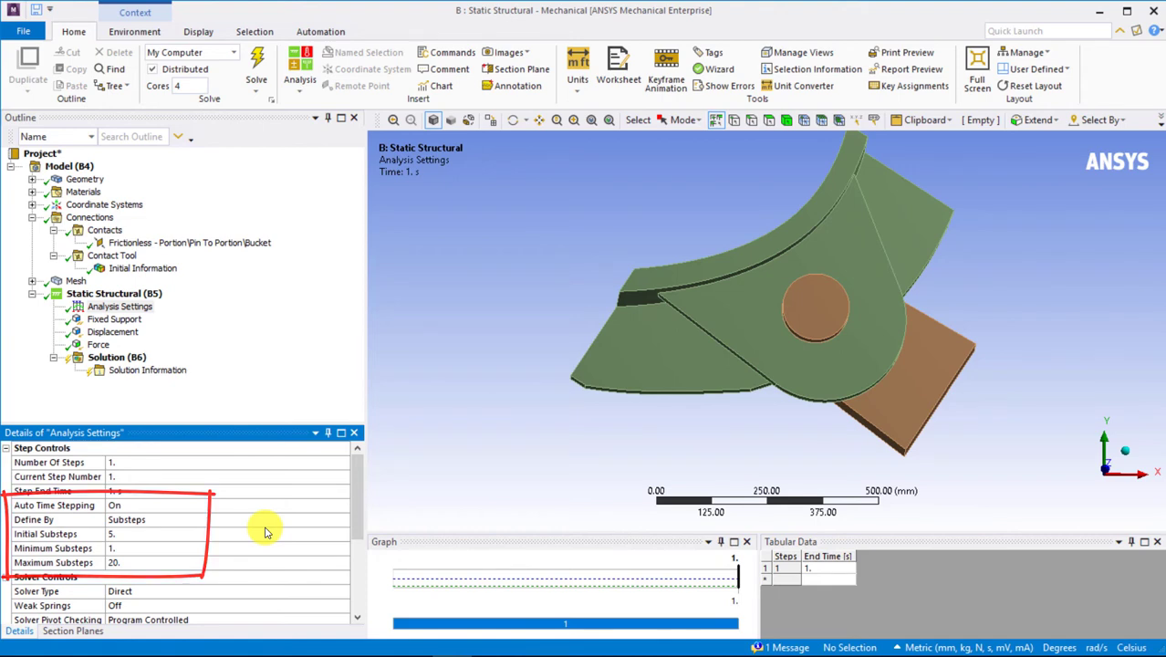
click(117, 356)
right_click(127, 357)
- Solve, then read the Solver Output's rigid body motion and unclosed-contact error
click(176, 394)
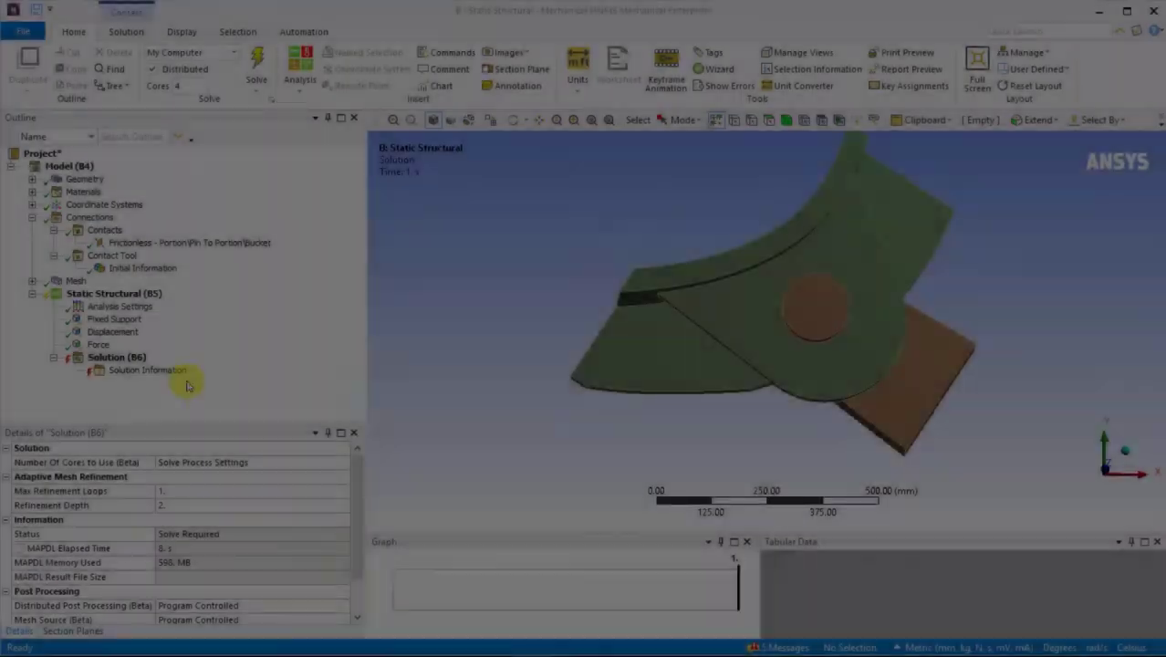
click(163, 370)
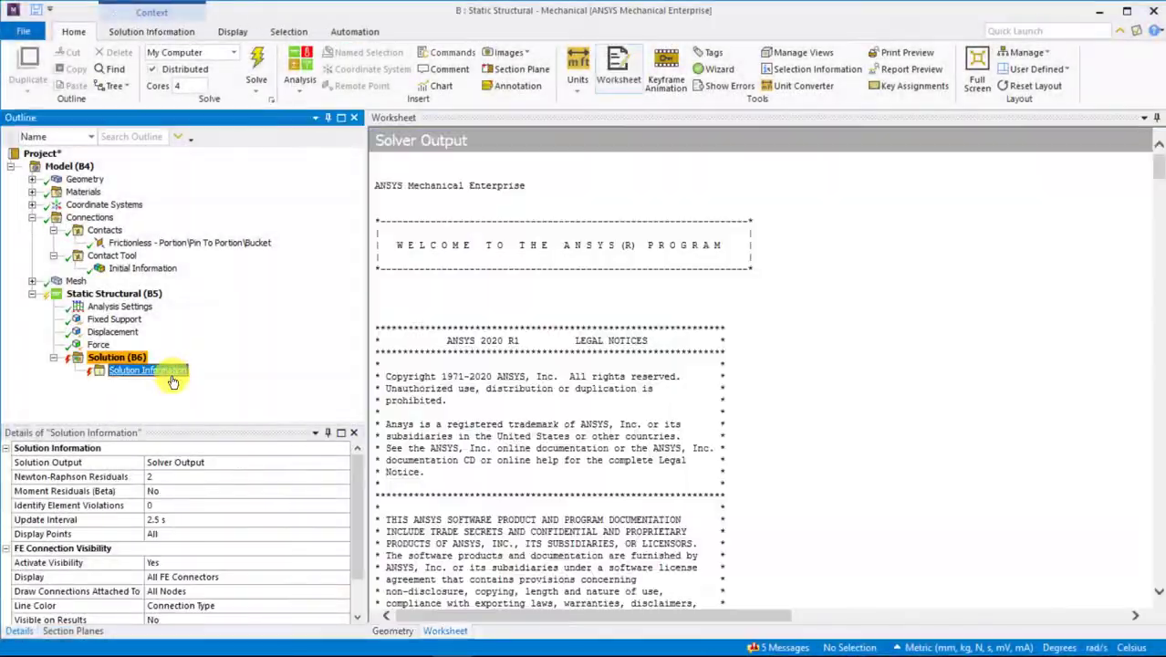
drag(1157, 168, 1083, 507)
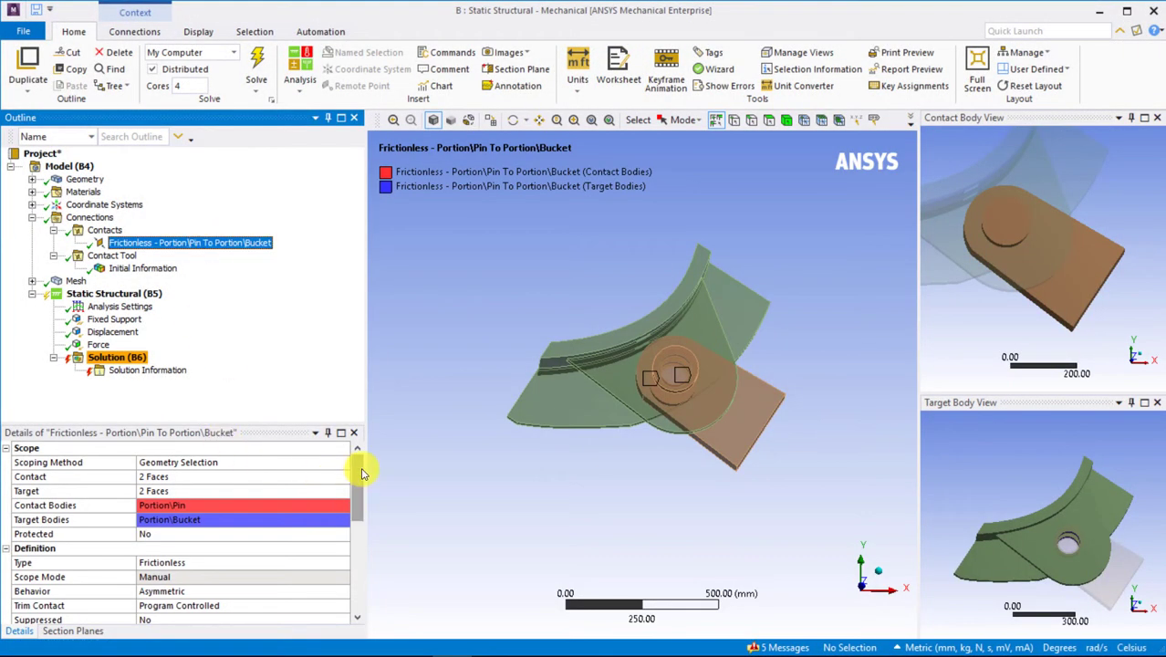
- Enter 0.05 as the Stabilization Damping Factor under the contact's Advanced details
drag(362, 471, 339, 538)
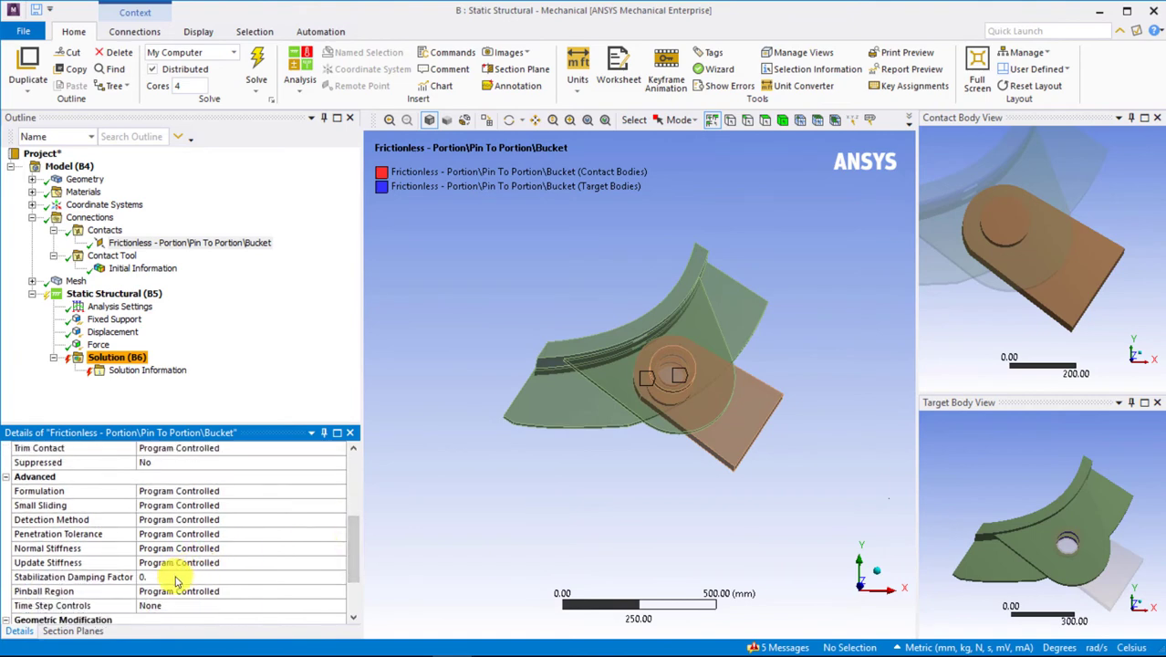
click(173, 577)
text(05)
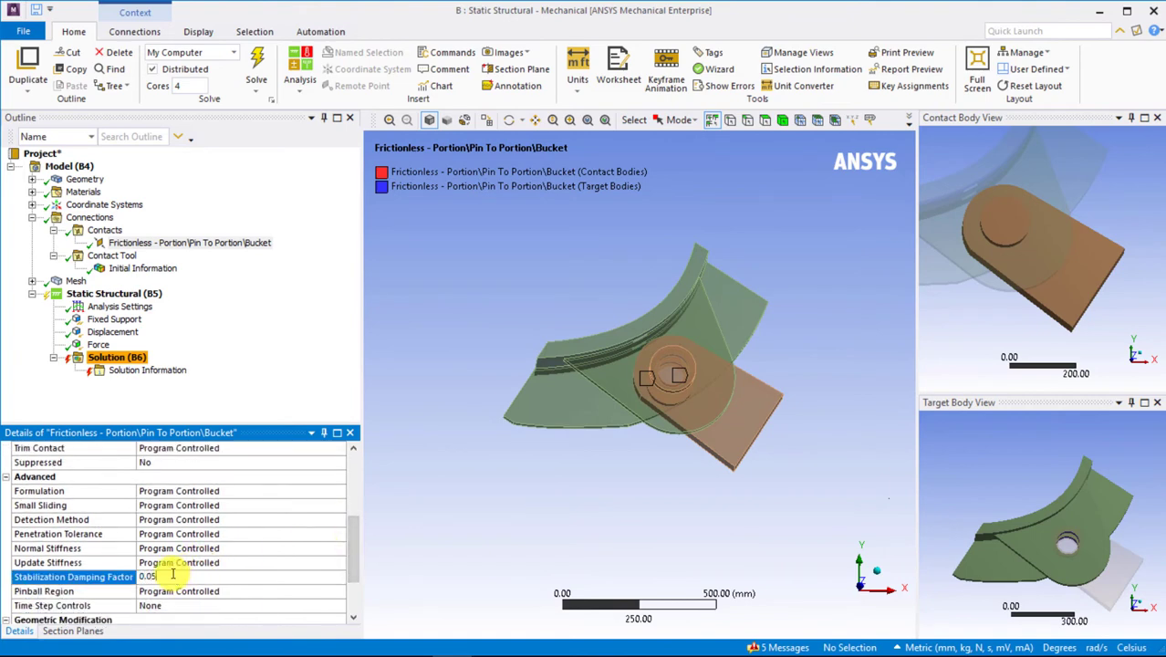
key(Return)
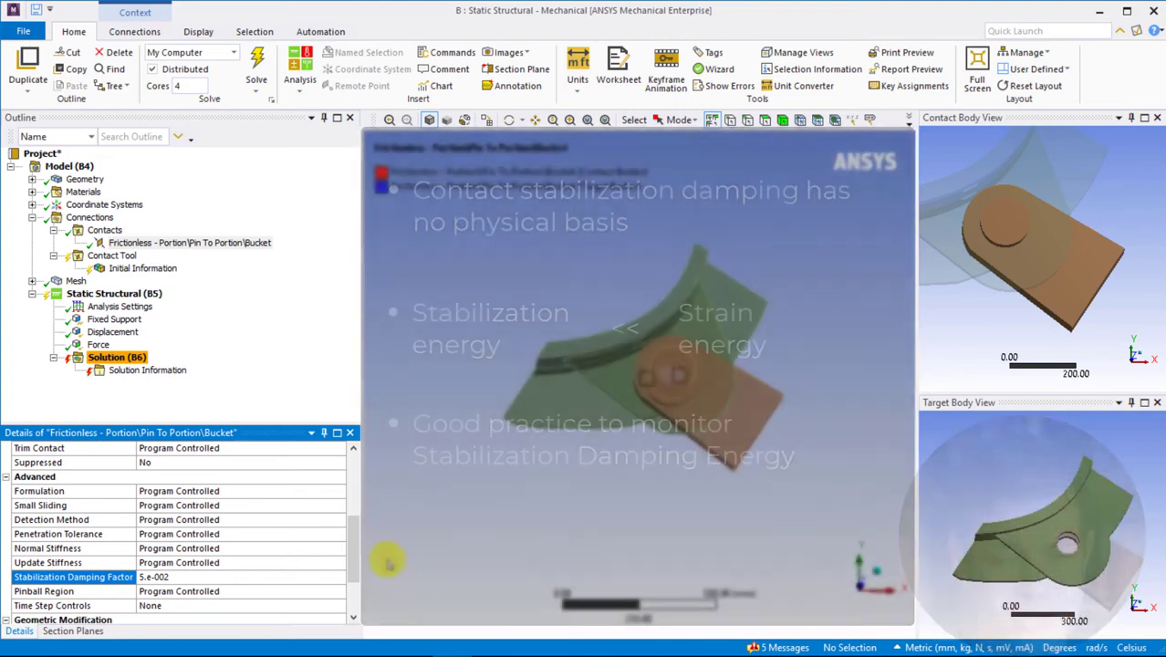
- Insert a contact result tracker under Solution Information reporting Stabilization Energy
click(170, 370)
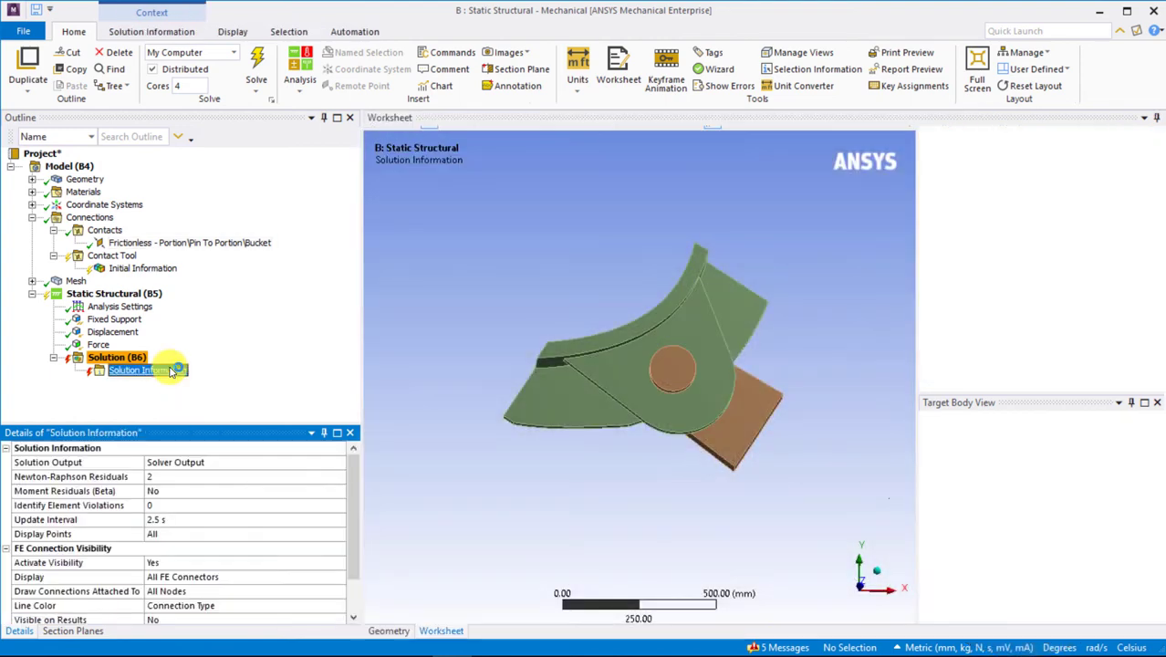
right_click(170, 370)
mouse_move(206, 376)
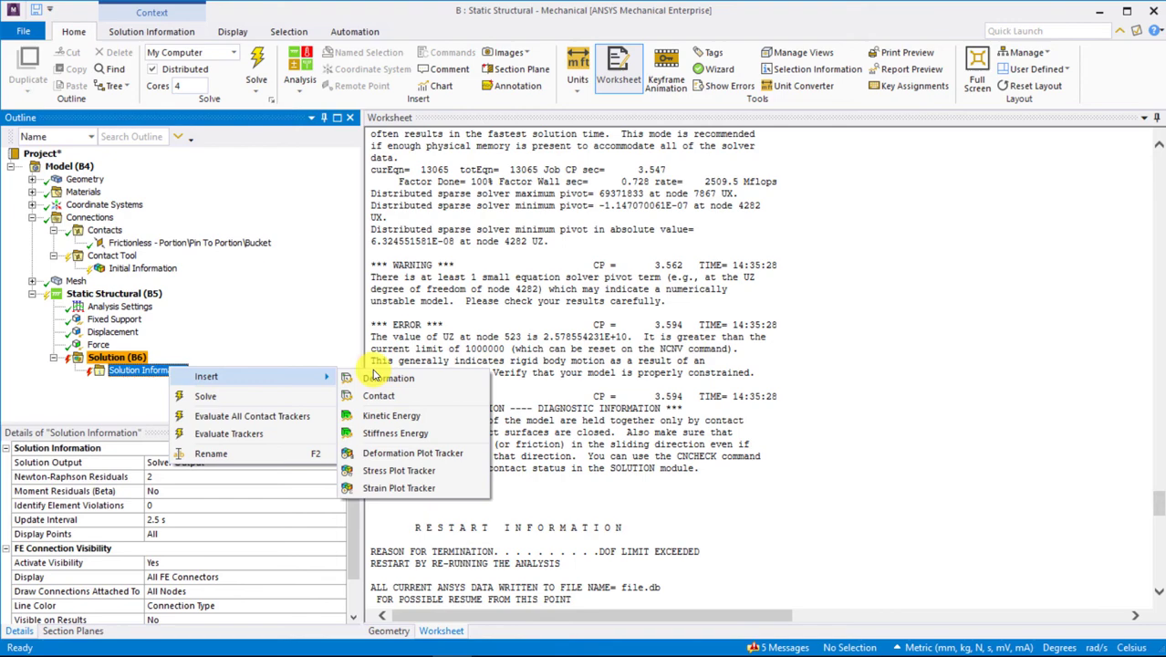
click(529, 395)
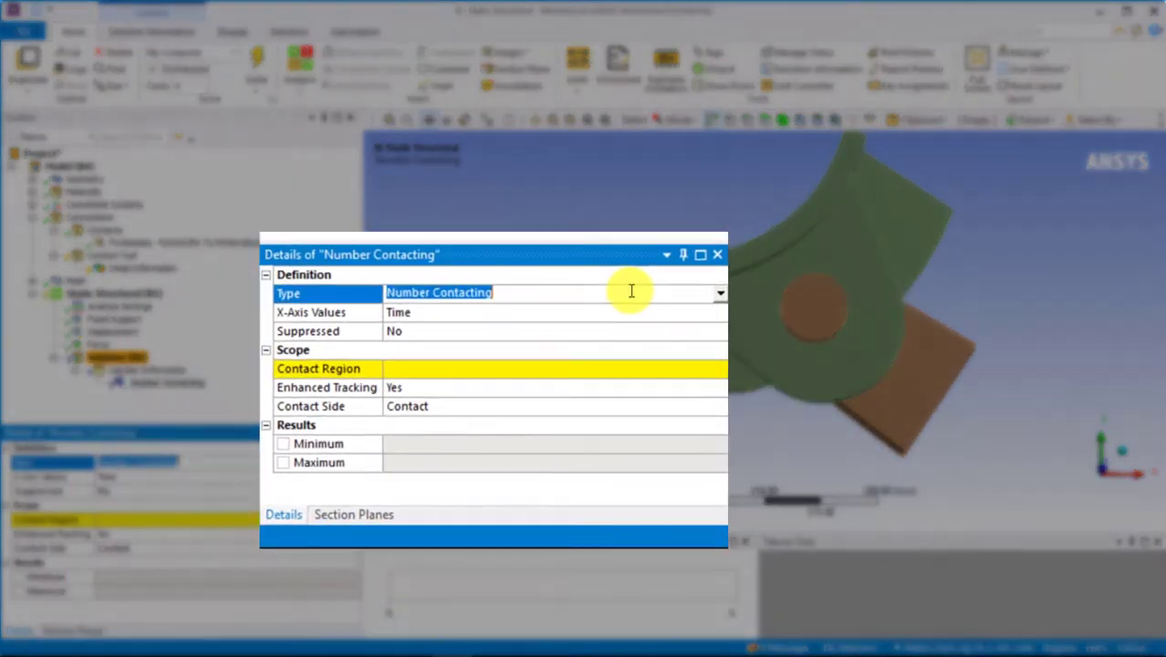
click(824, 244)
drag(825, 265, 824, 354)
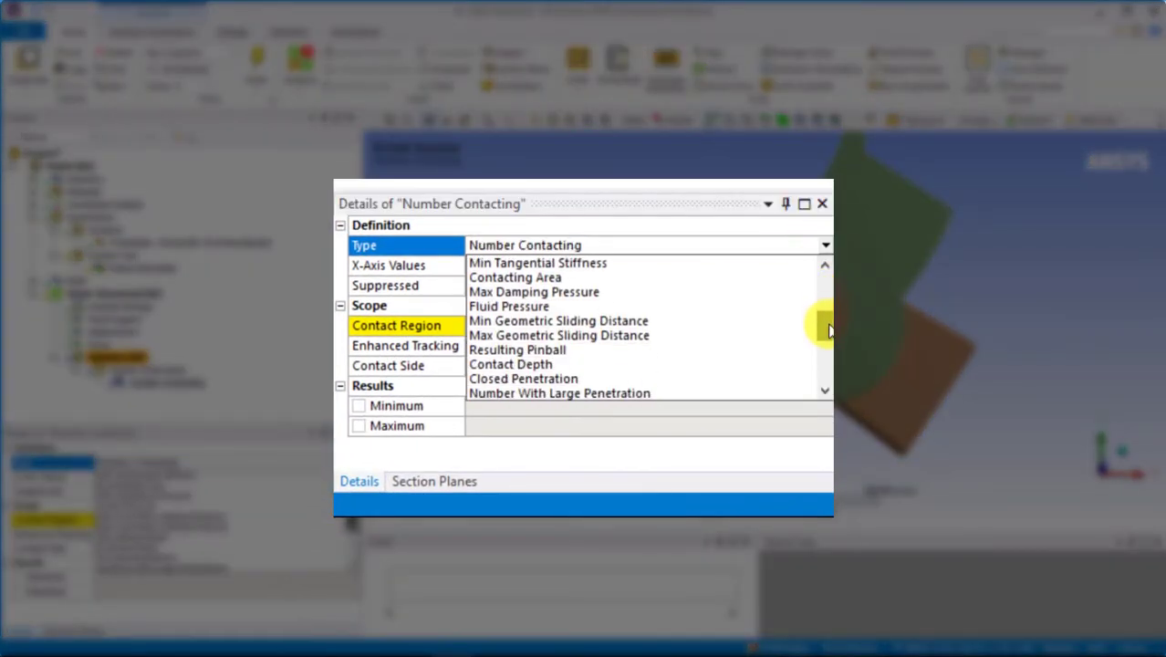
click(675, 332)
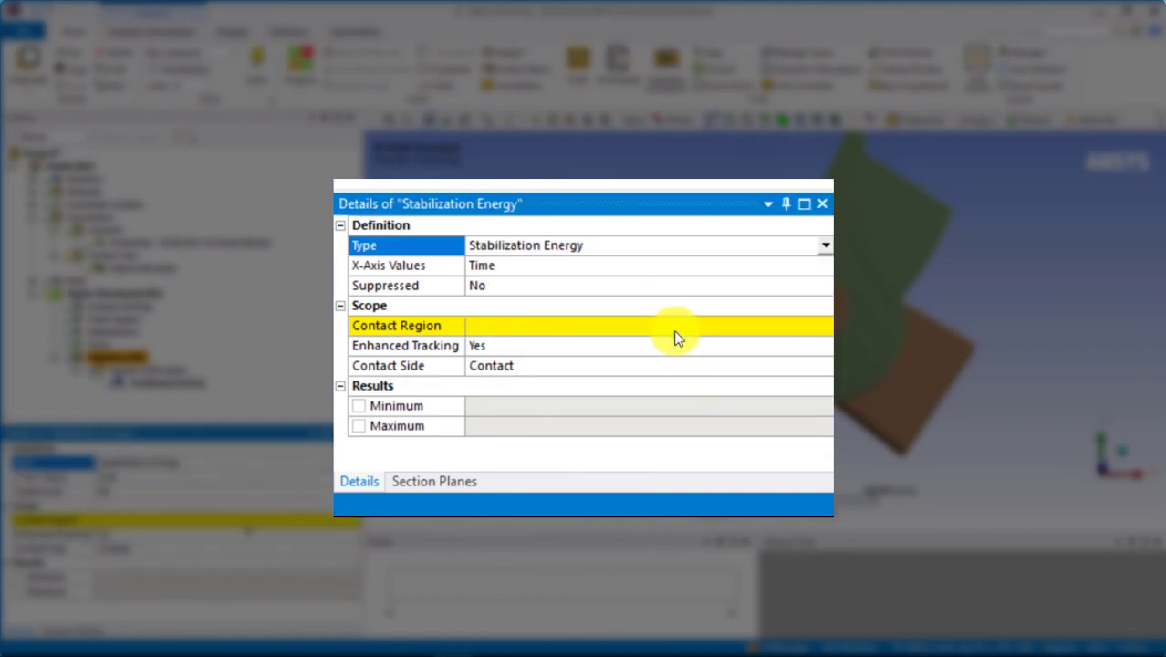
- Scope the tracker to the pin-to-bucket frictionless contact and add a Stiffness Energy tracker
click(638, 325)
click(824, 326)
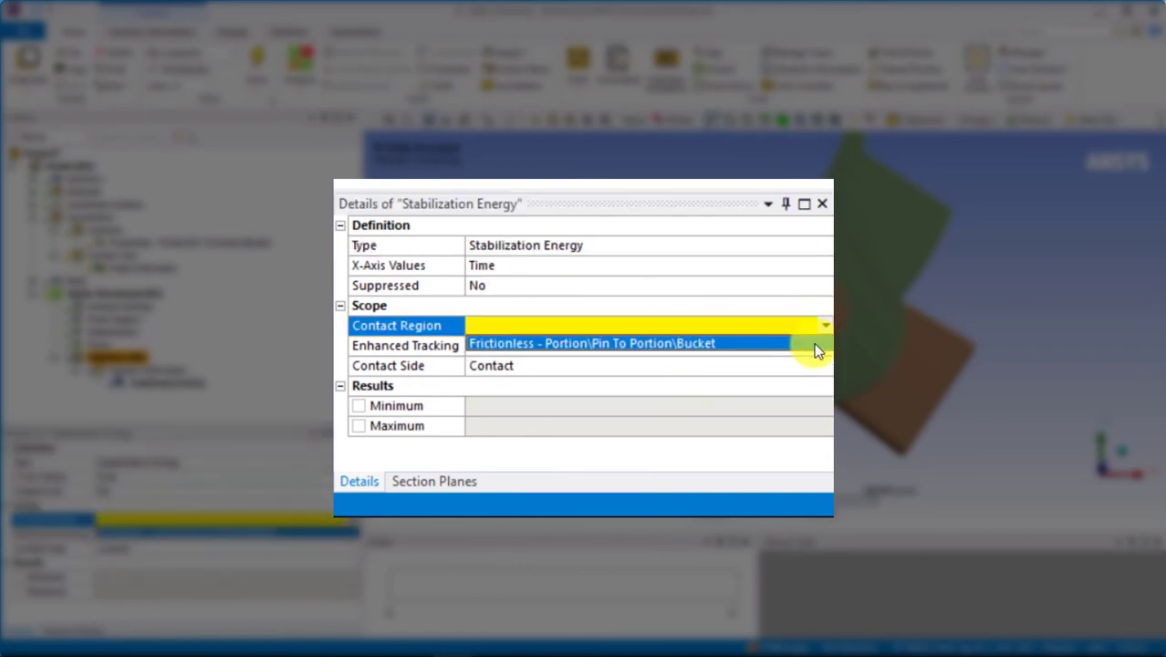
click(814, 345)
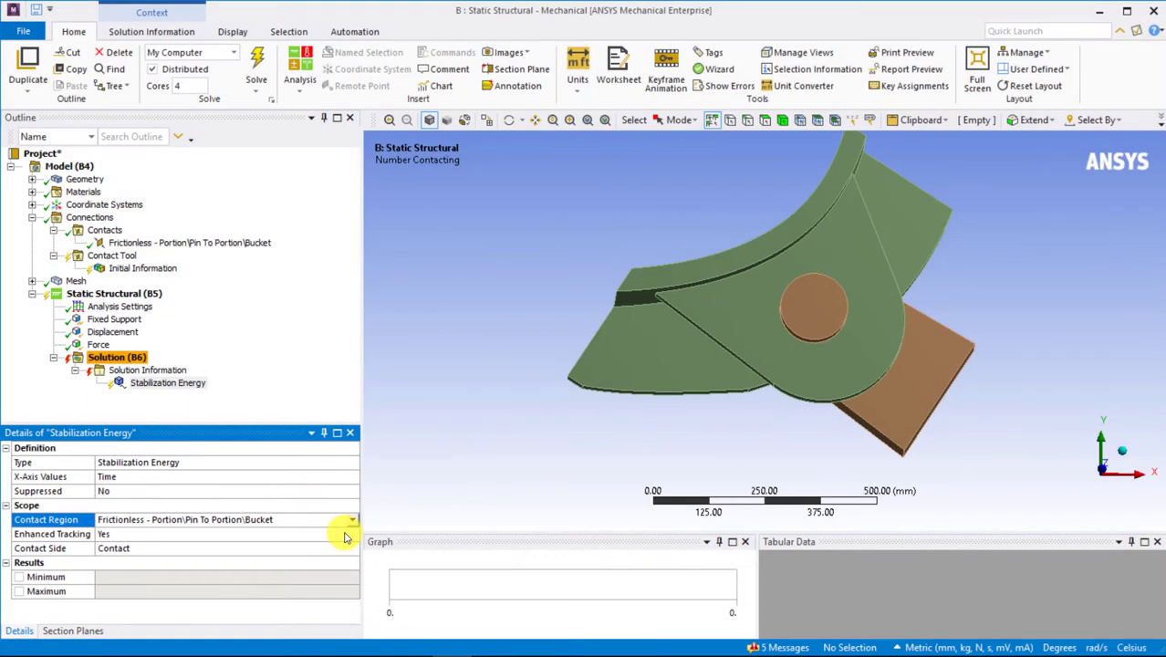
right_click(173, 372)
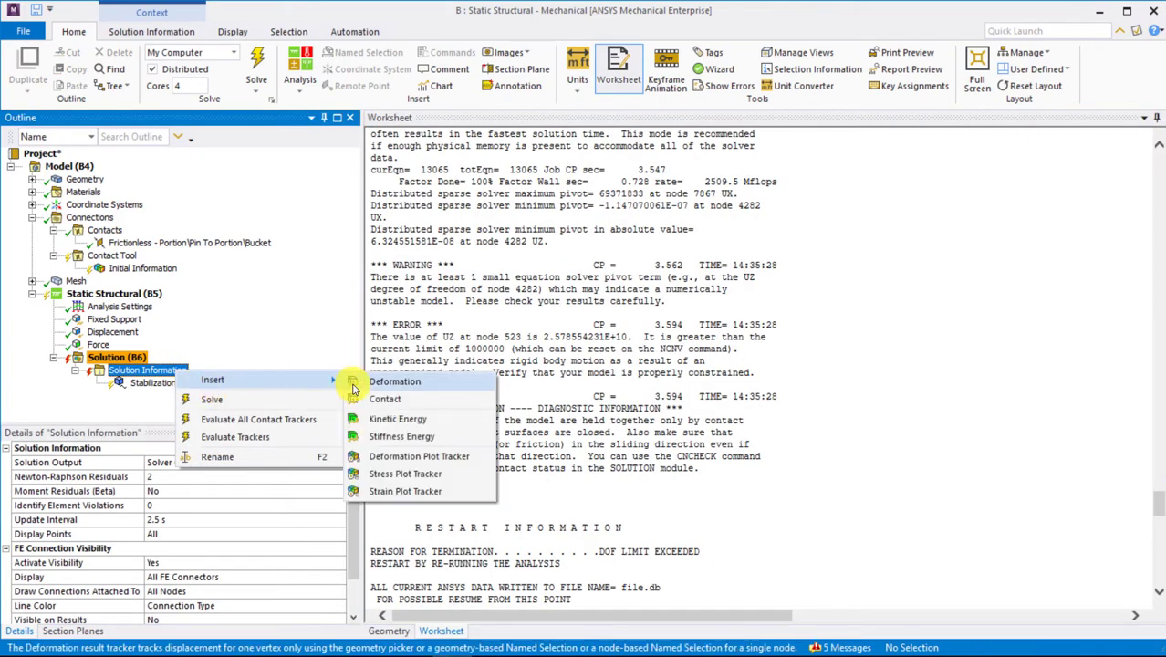
click(379, 437)
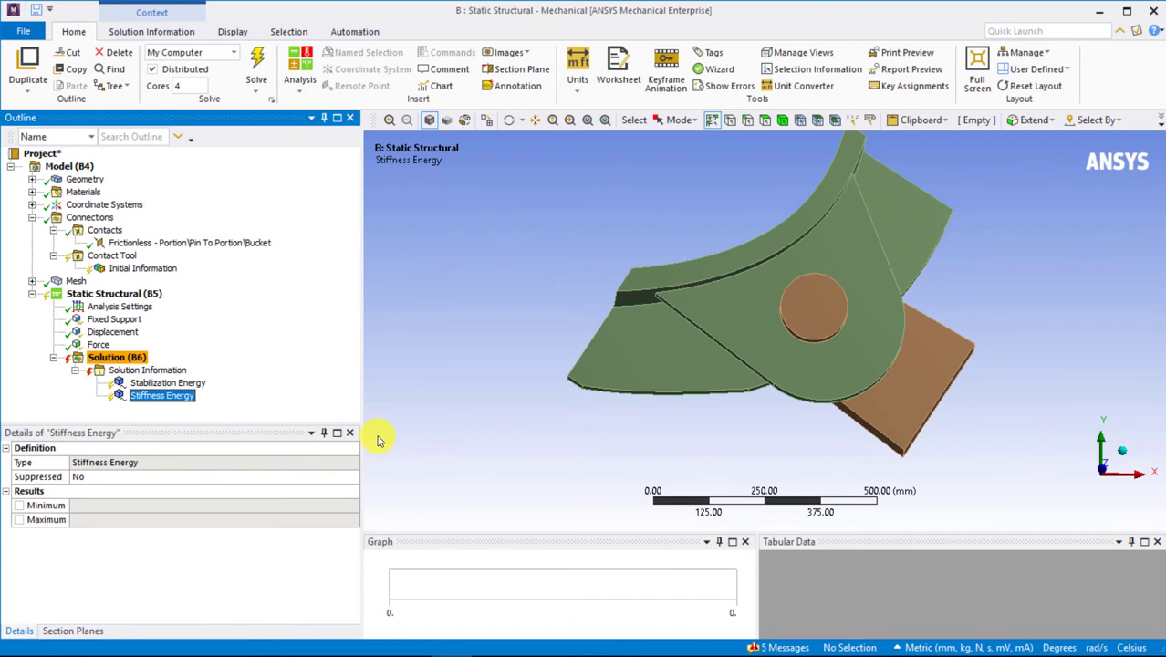
- Insert Total Deformation and Equivalent von-Mises stress results, then solve the model
right_click(110, 356)
click(456, 370)
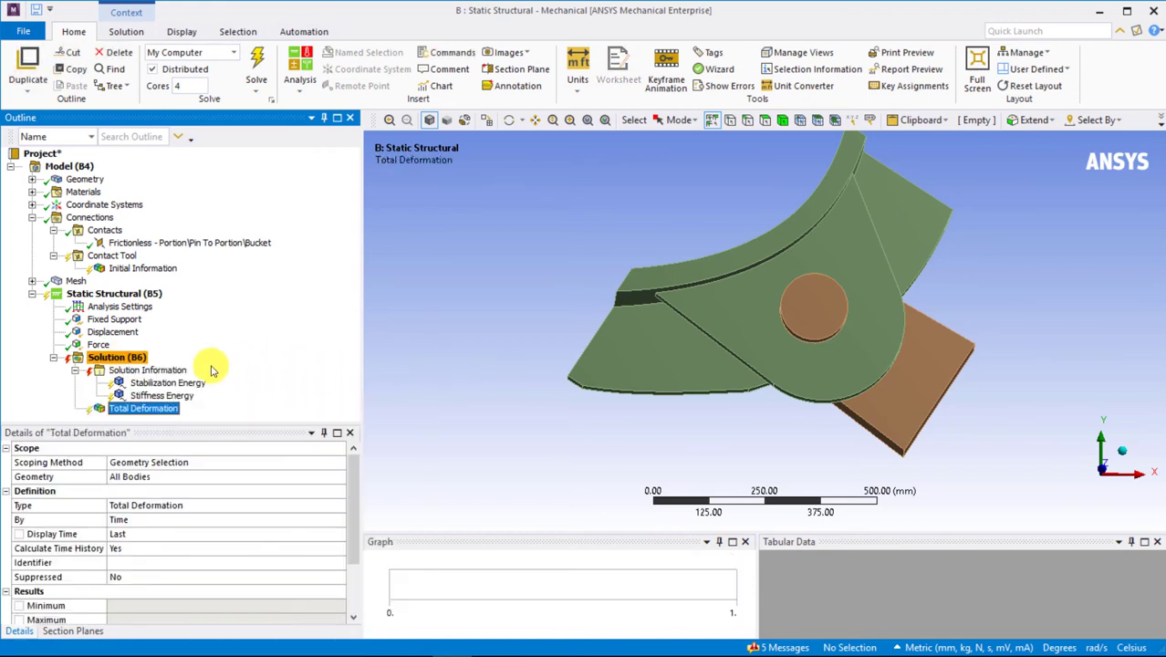
right_click(140, 358)
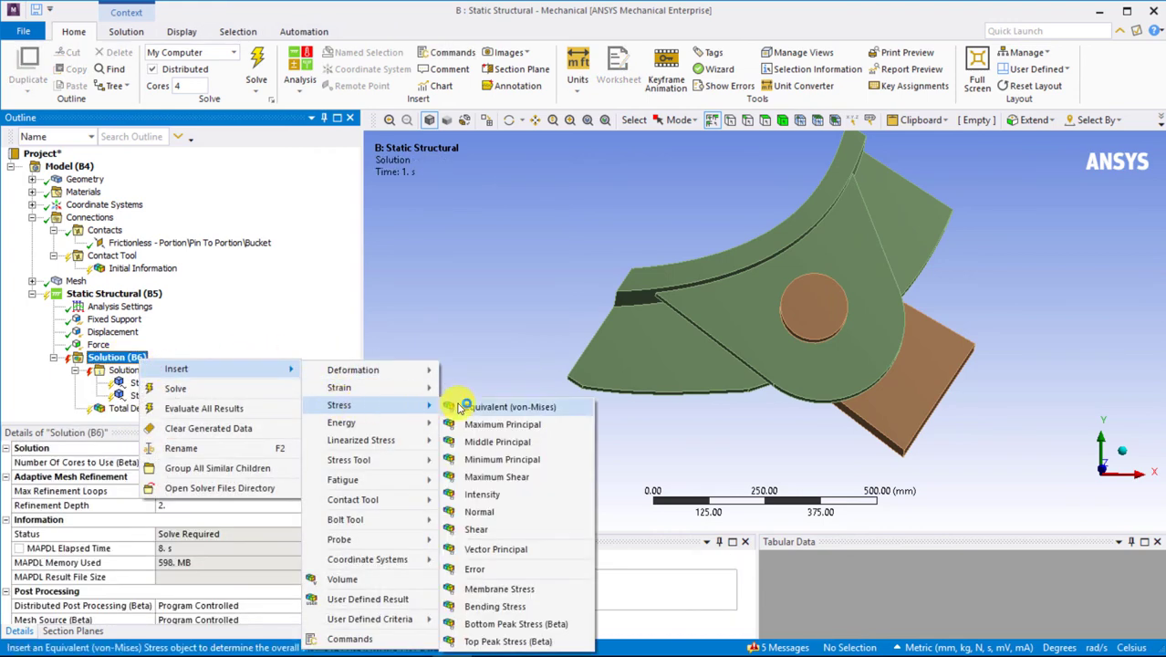
click(460, 409)
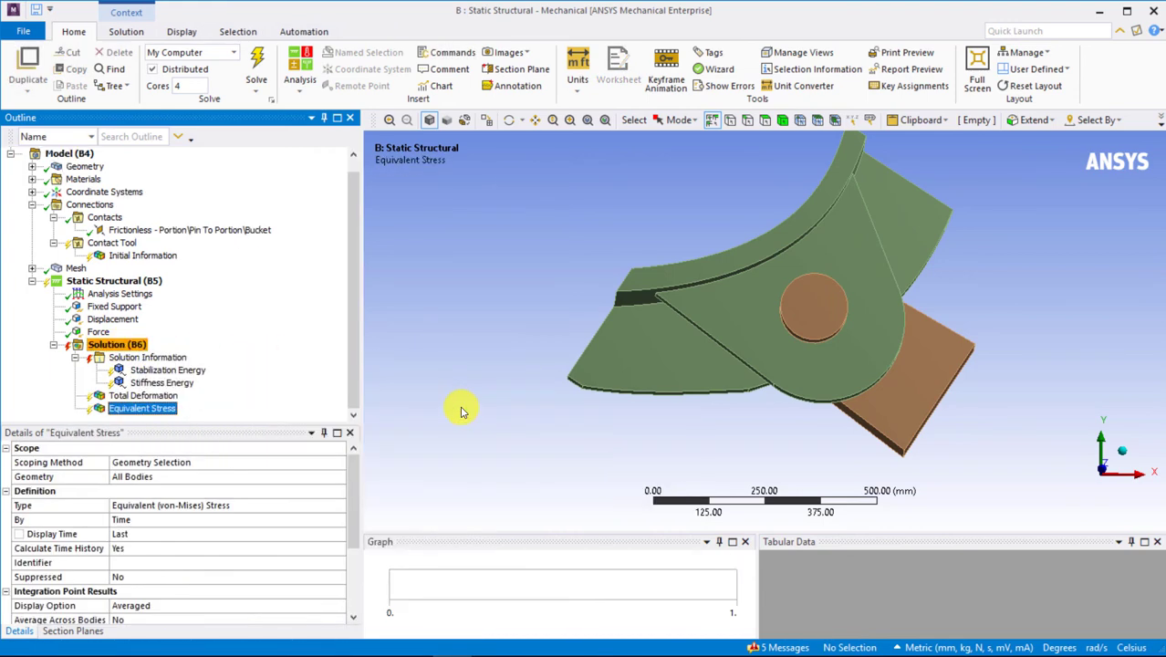
right_click(111, 350)
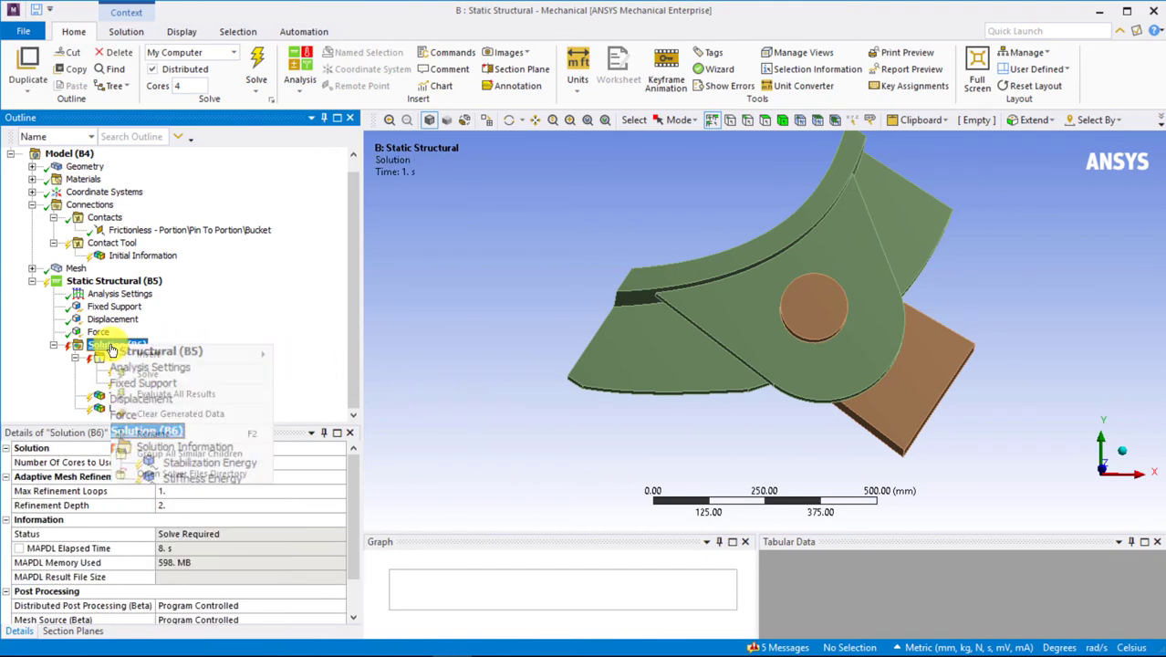
click(161, 376)
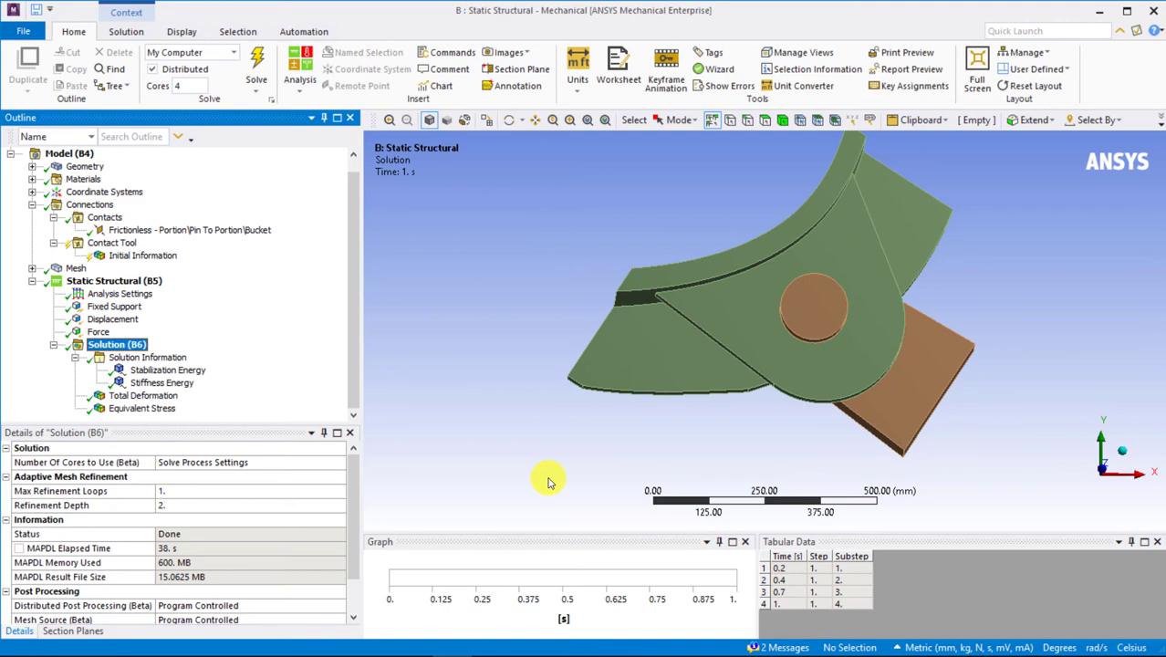
- Plot stabilization and stiffness energy together, then animate the 7.91 mm total deformation
click(169, 370)
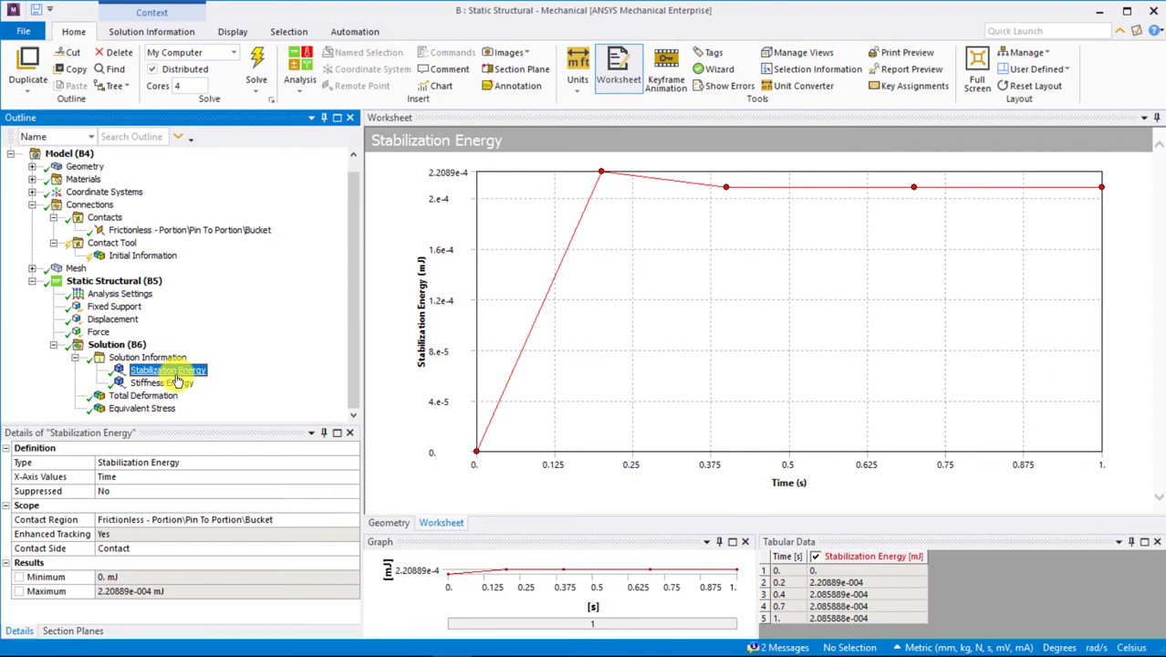
click(179, 383)
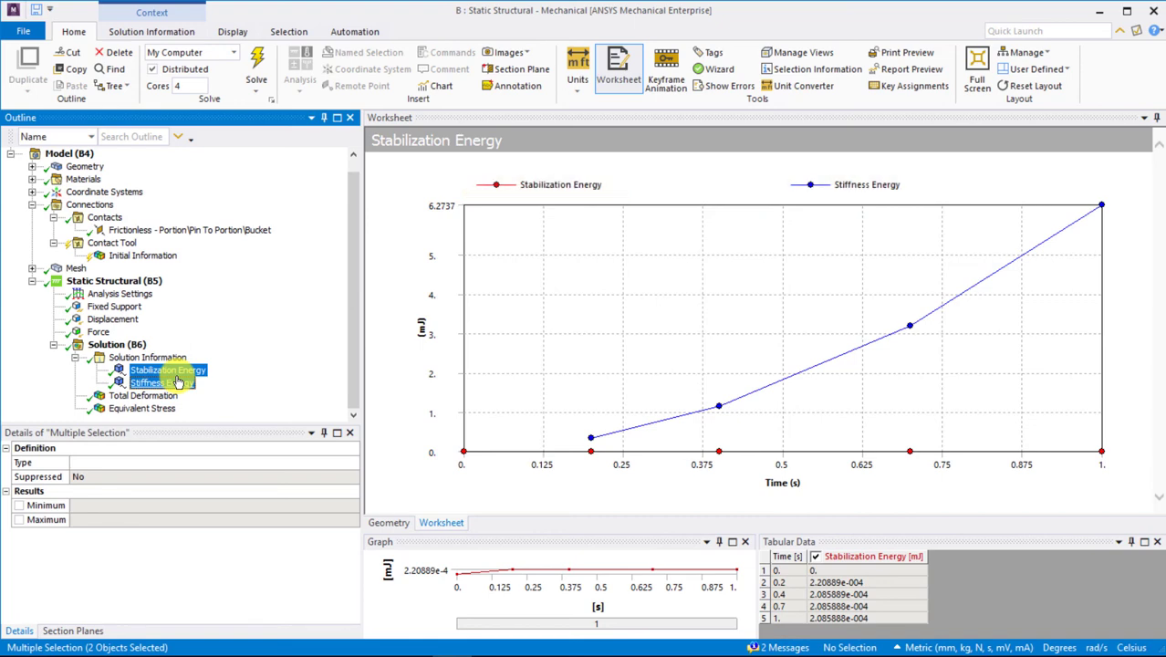
click(143, 395)
click(457, 560)
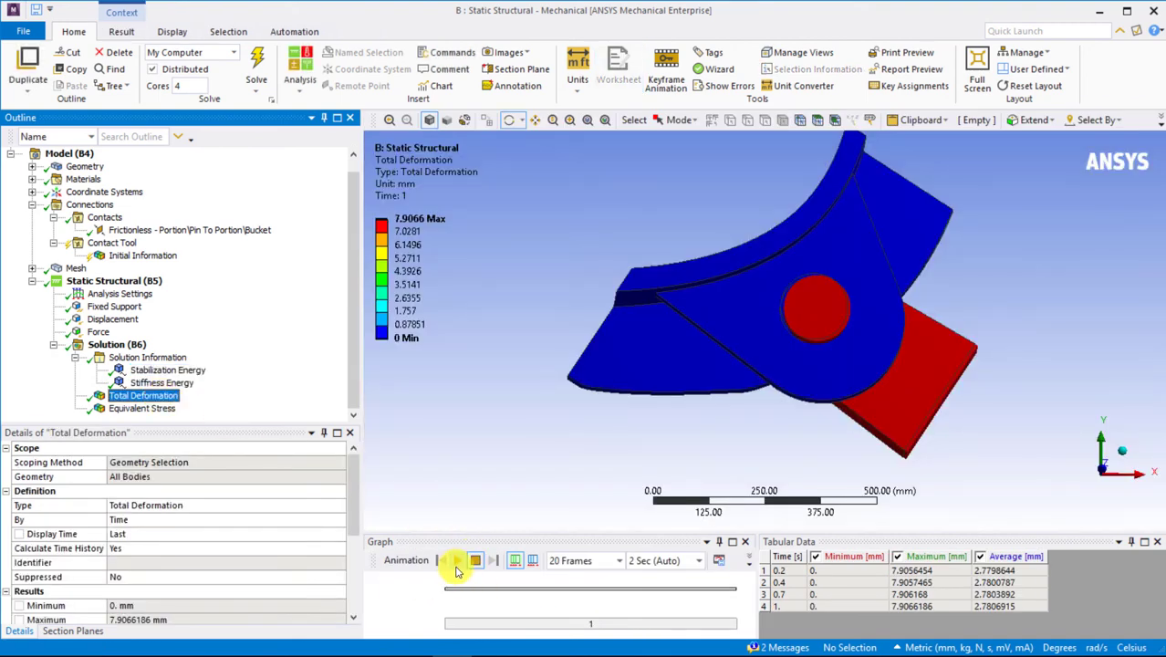
- Pause the deformation animation, then display and animate the equivalent stress result peaking at 3.2852 MPa
click(455, 562)
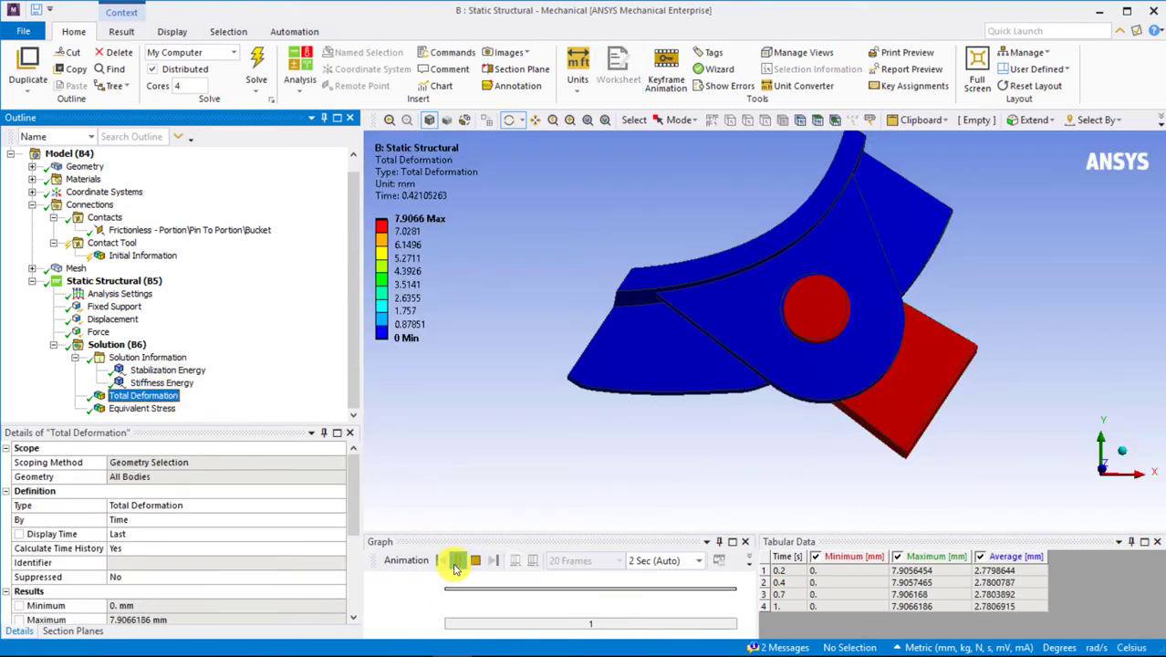
click(142, 408)
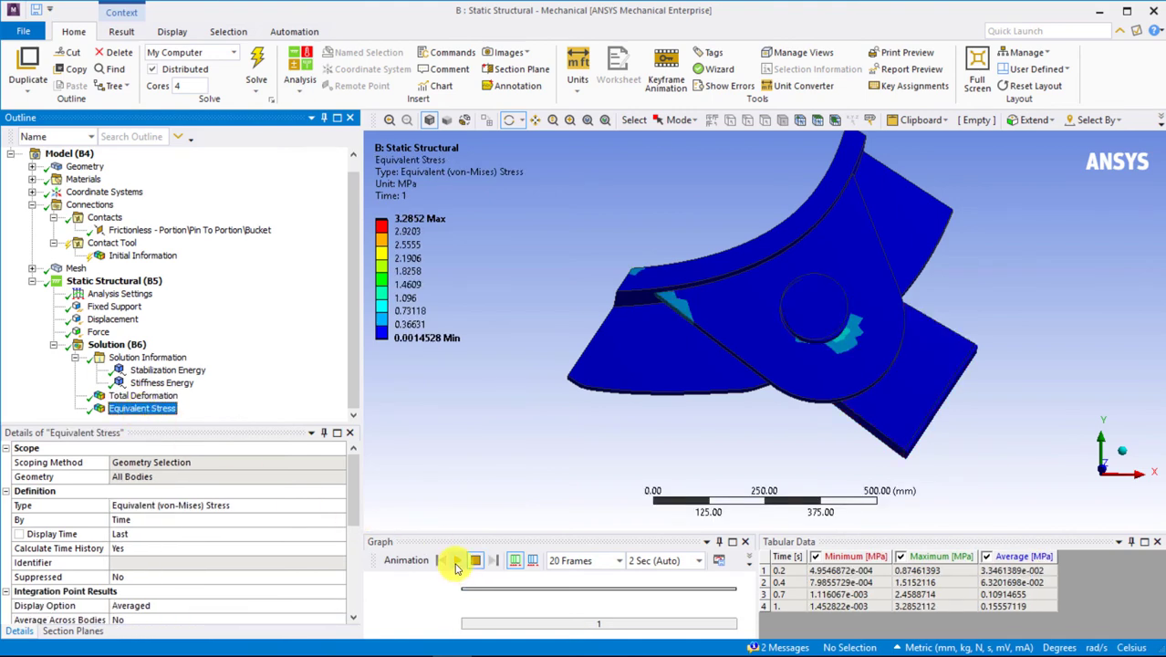
click(456, 563)
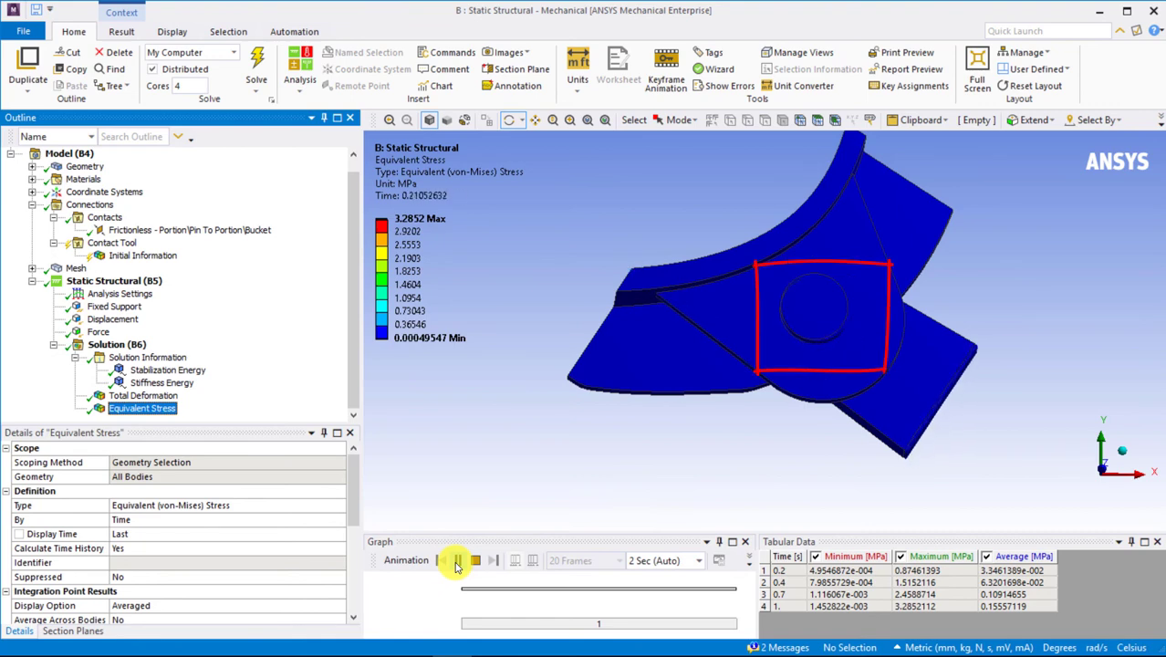
click(474, 560)
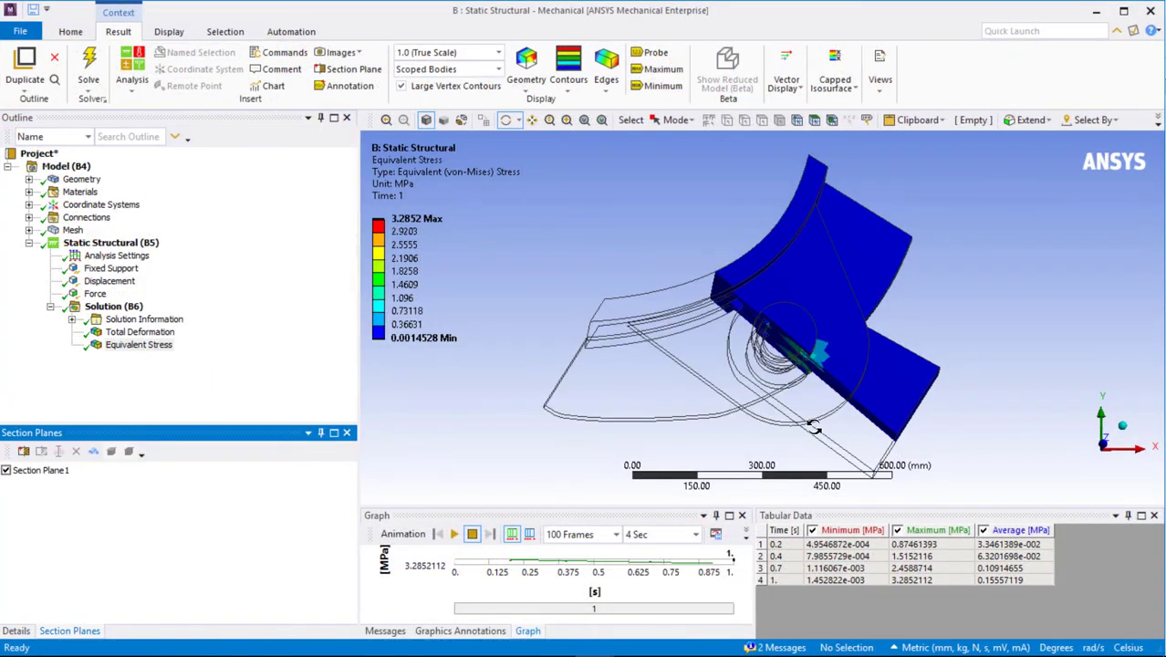
- Orbit and zoom the sectioned model onto the pin, then animate the close-up stress view
drag(813, 426, 849, 372)
scroll(850, 372, up, 5)
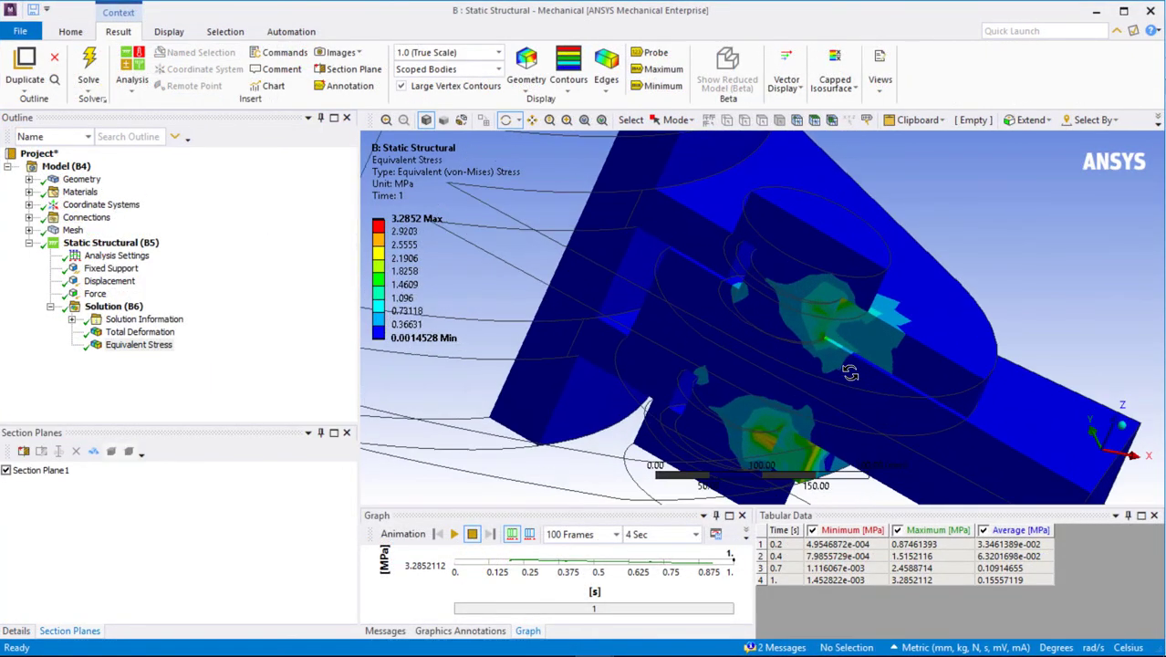
scroll(850, 372, up, 3)
click(454, 535)
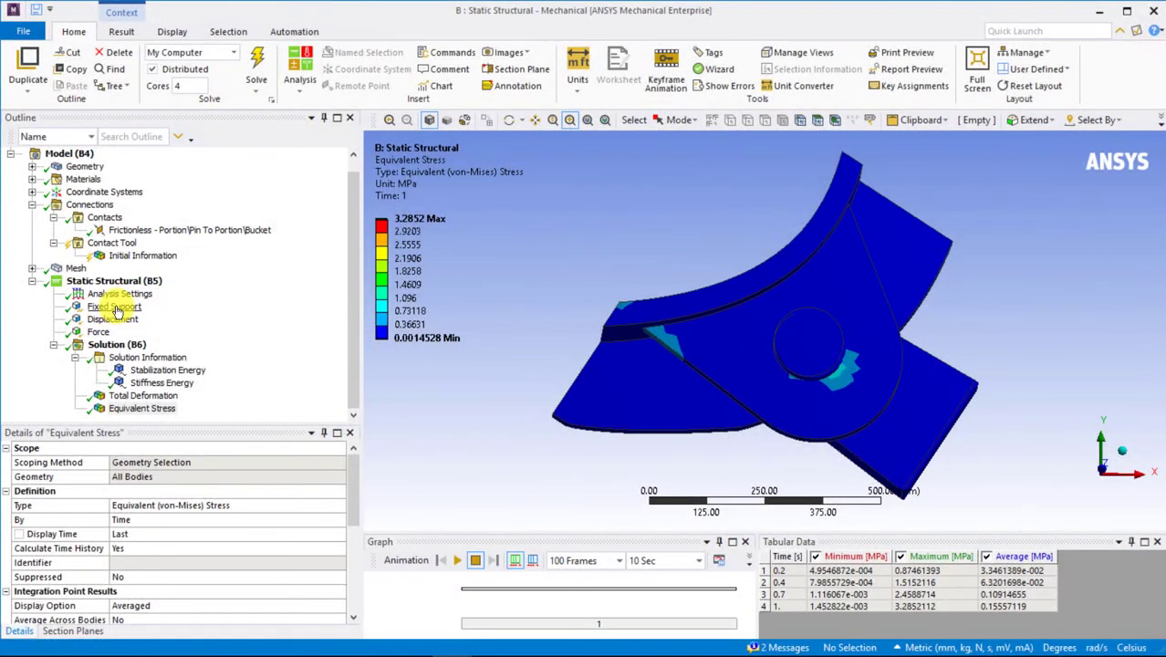
- Create a Force Reaction result scoped to the fixed support under Solution
click(114, 307)
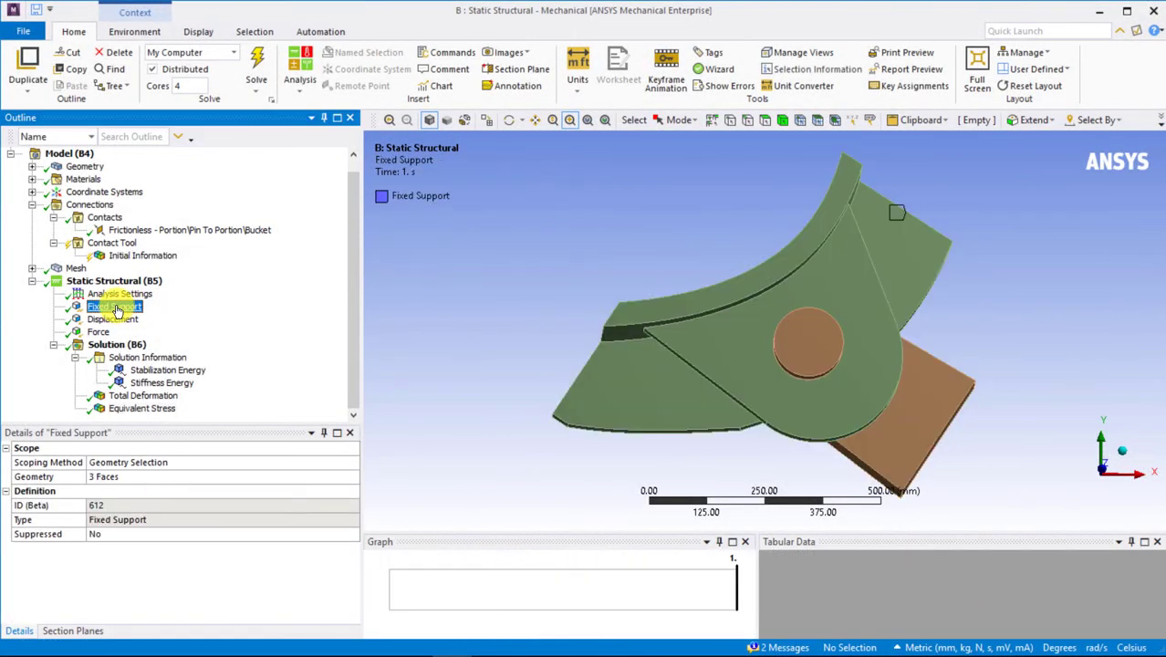
click(140, 346)
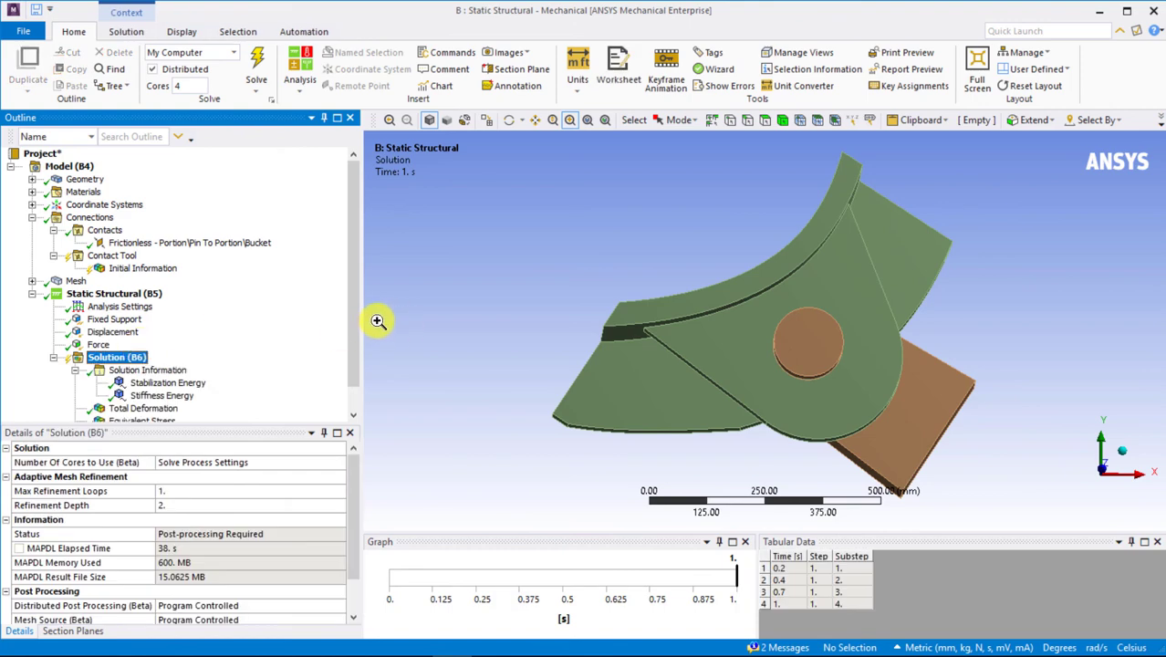
scroll(358, 312, down, 1)
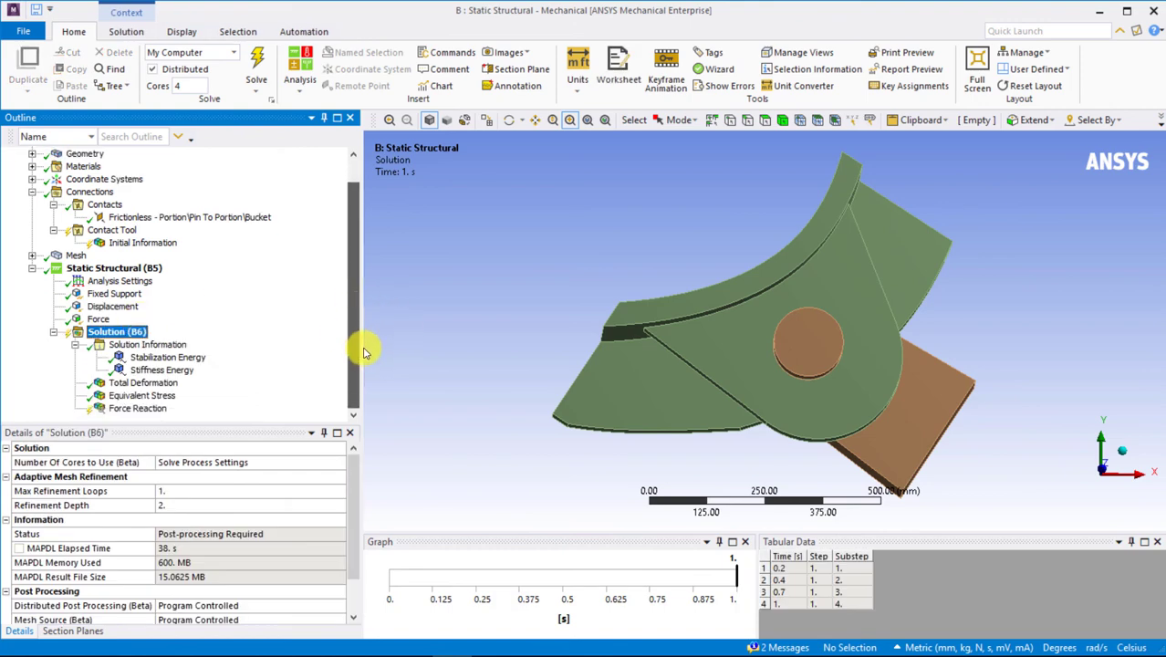
click(135, 410)
- Evaluate all results and read the 4500.1 N total reaction in Tabular Data
right_click(135, 410)
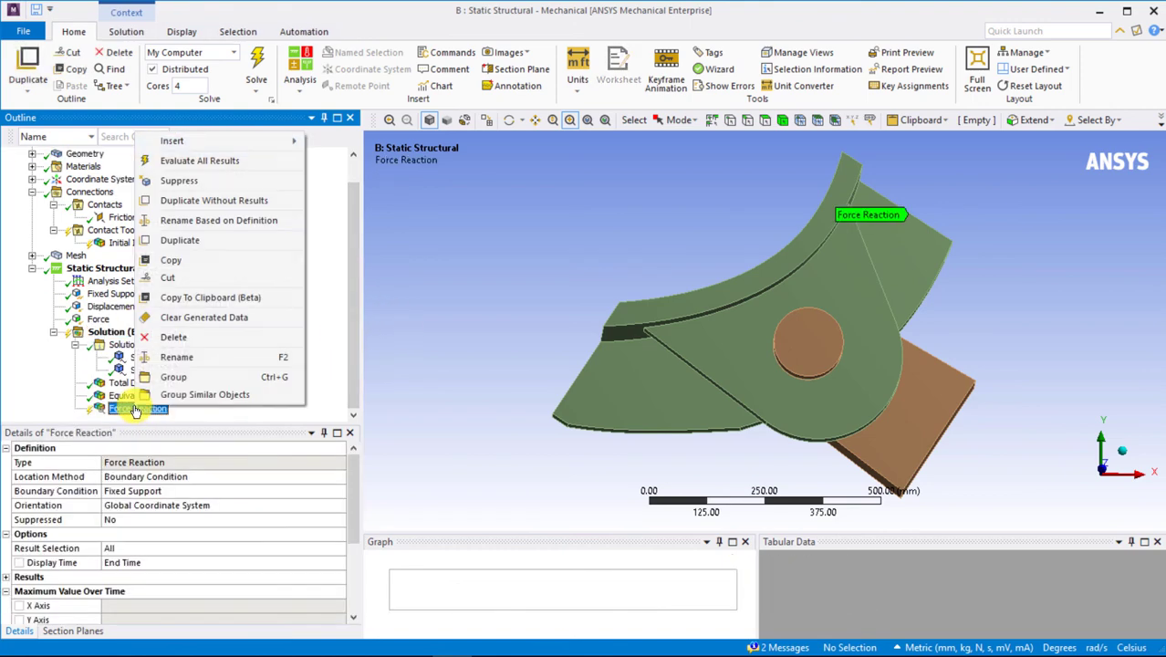
click(190, 163)
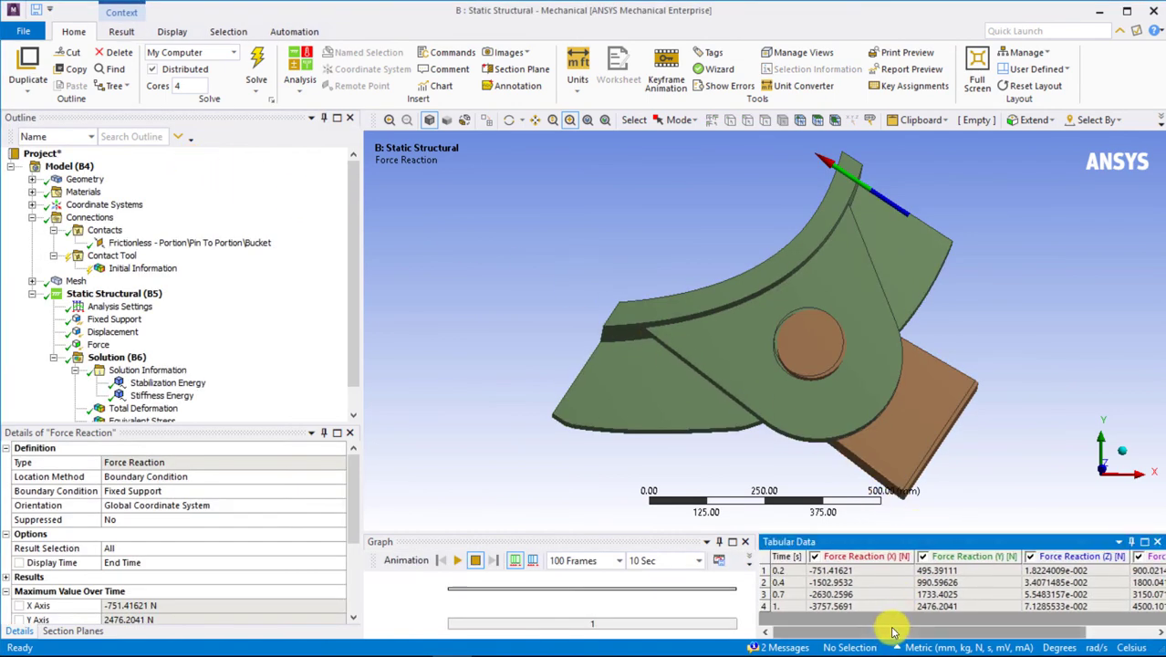
drag(894, 633, 959, 636)
drag(1025, 597, 1131, 598)
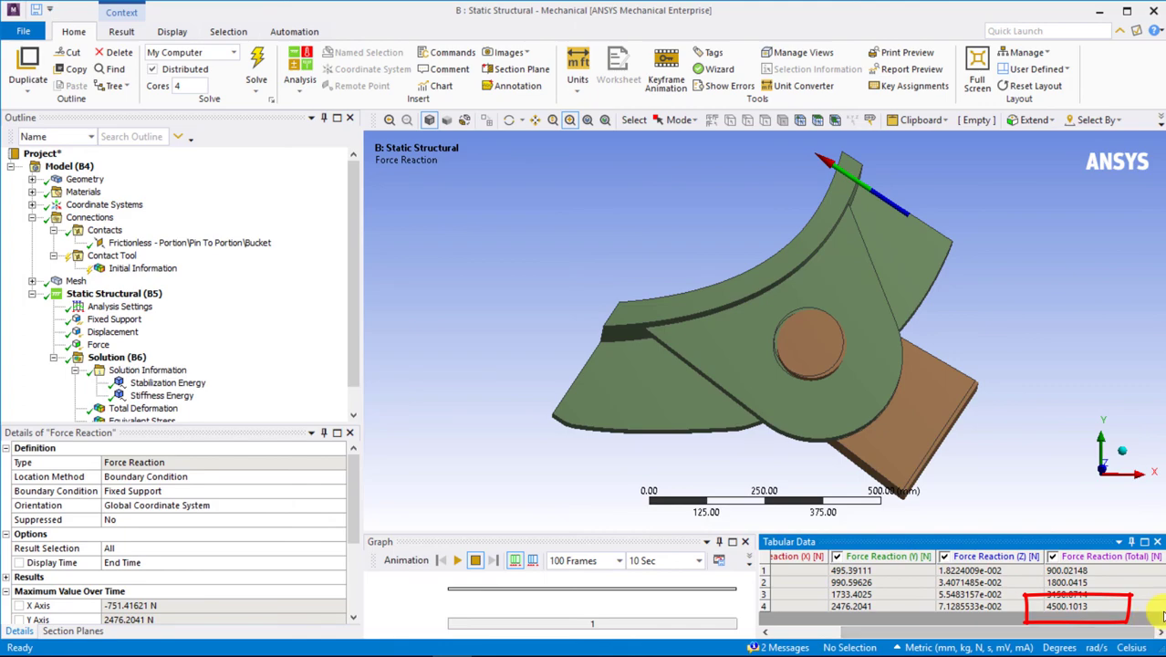